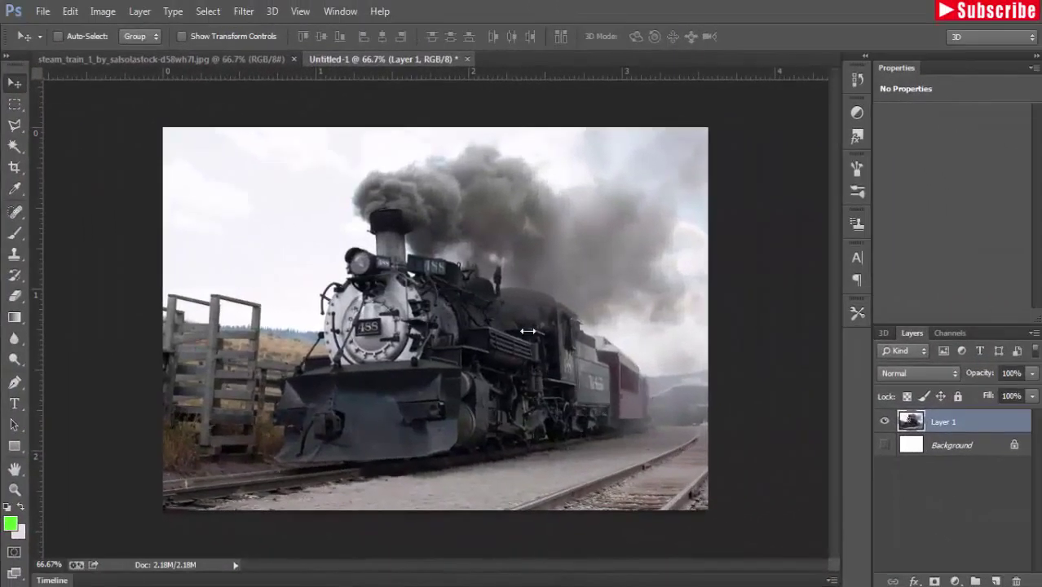
Step: Duplicate Layer 1 and open the Camera Raw Filter on the copy
right_click(953, 419)
left_click(243, 11)
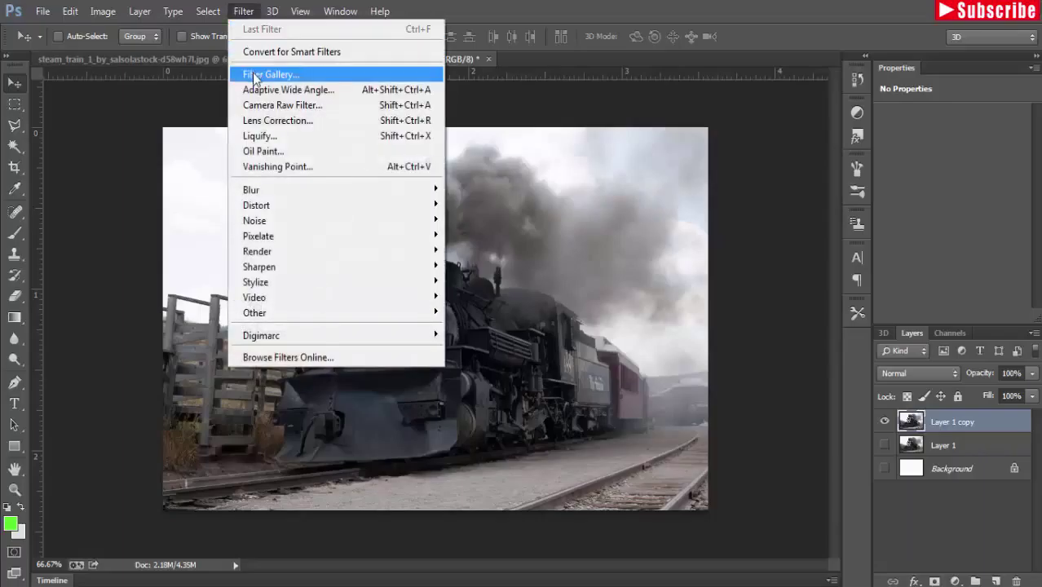
left_click(258, 105)
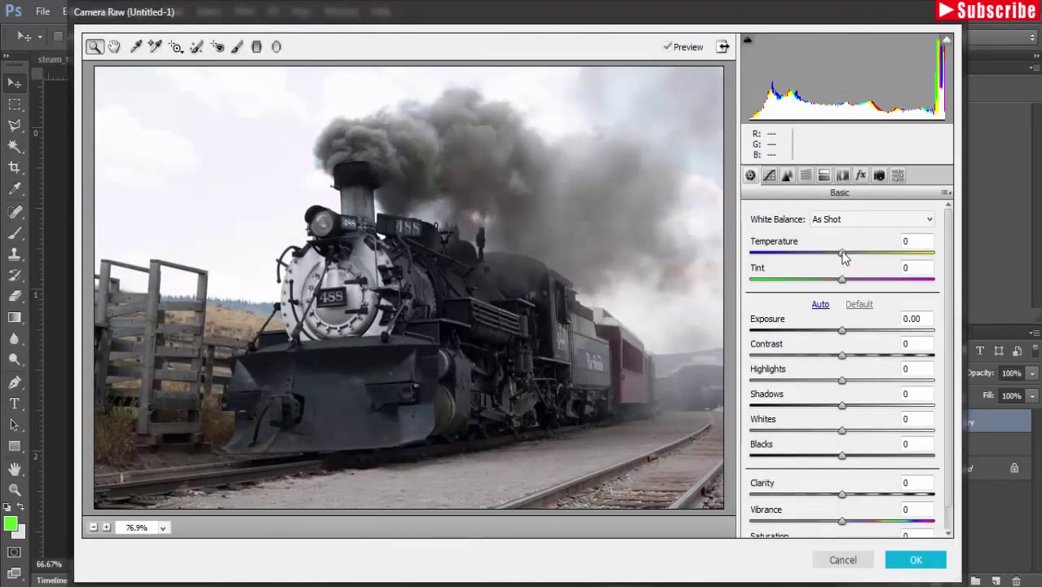
Step: Warm the white balance and raise Contrast +63, Highlights +33, Whites +28, Clarity +29, Vibrance +34, Saturation +32
mouse_move(842, 253)
left_mouse_down()
mouse_move(861, 254)
mouse_move(809, 281)
left_mouse_up()
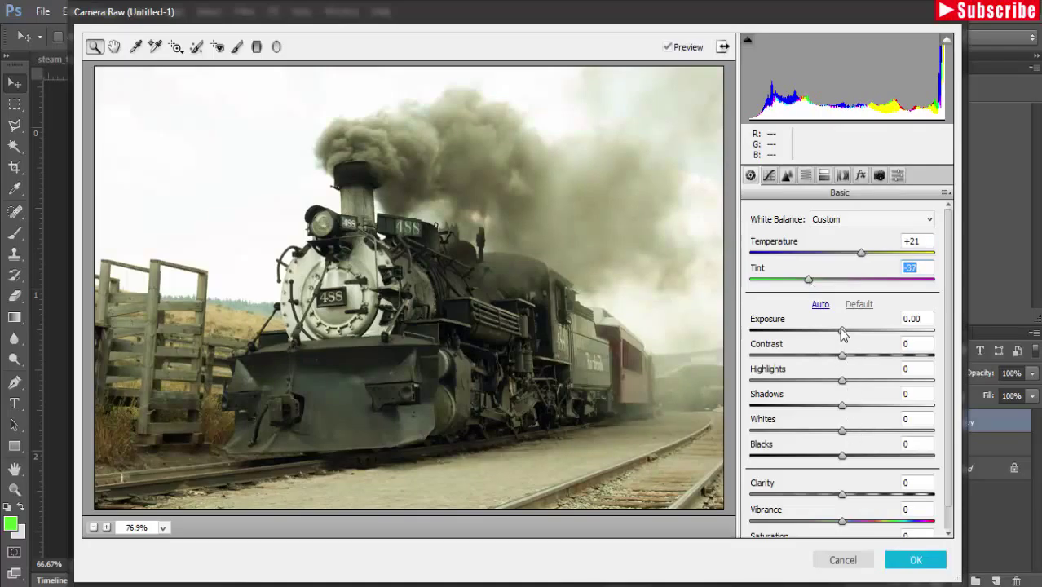
left_click_drag(842, 365, 891, 367)
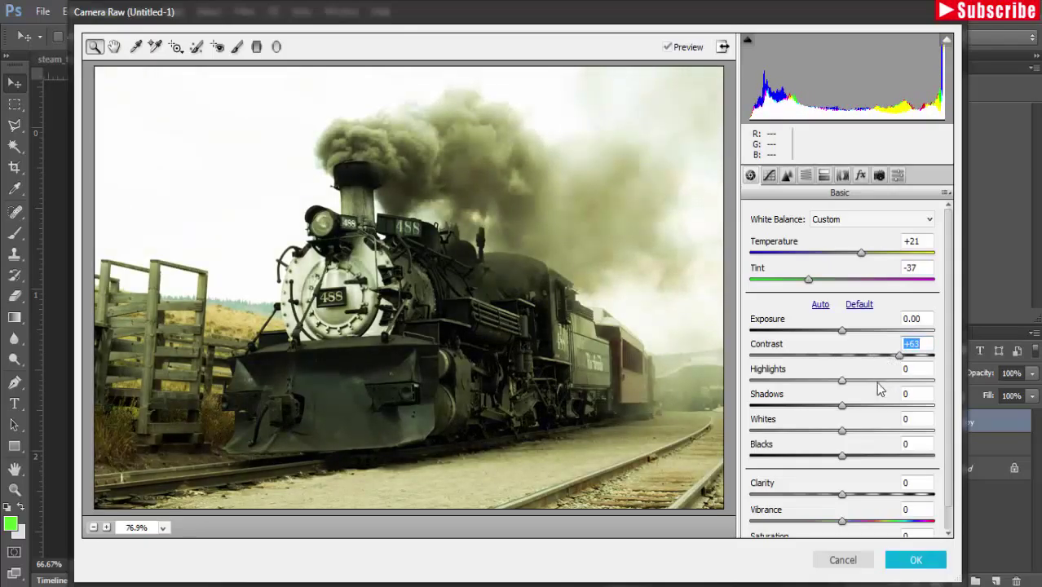
mouse_move(843, 386)
left_mouse_down()
mouse_move(890, 388)
mouse_move(812, 388)
mouse_move(875, 385)
left_mouse_up()
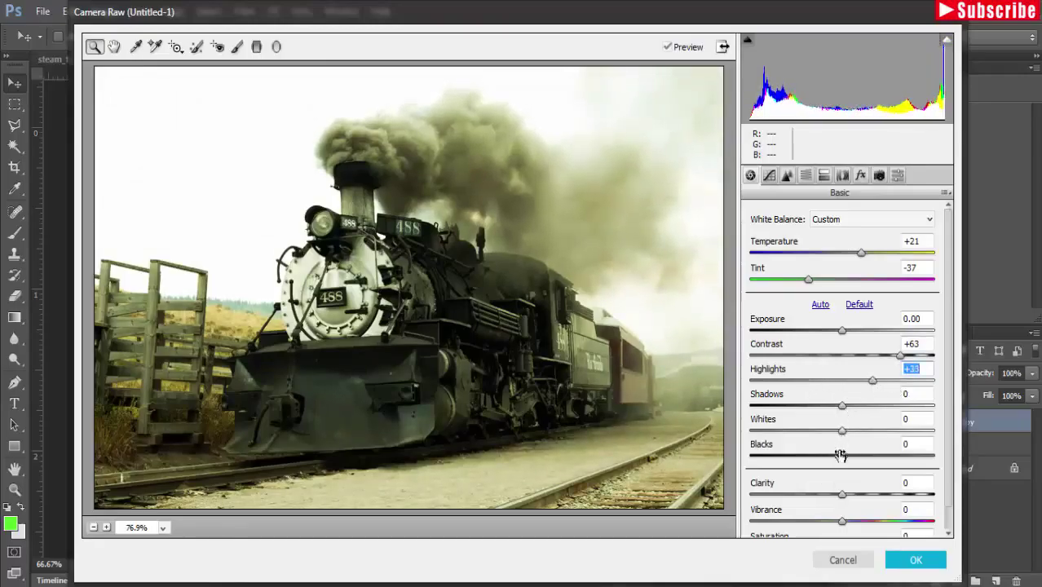
scroll(948, 404, "down", 1)
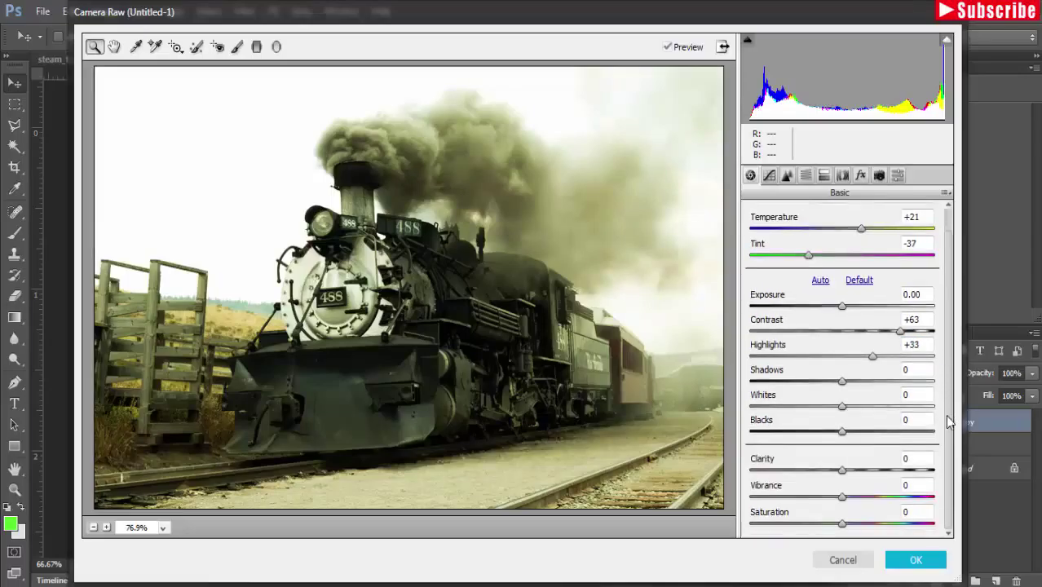
left_click_drag(844, 411, 870, 407)
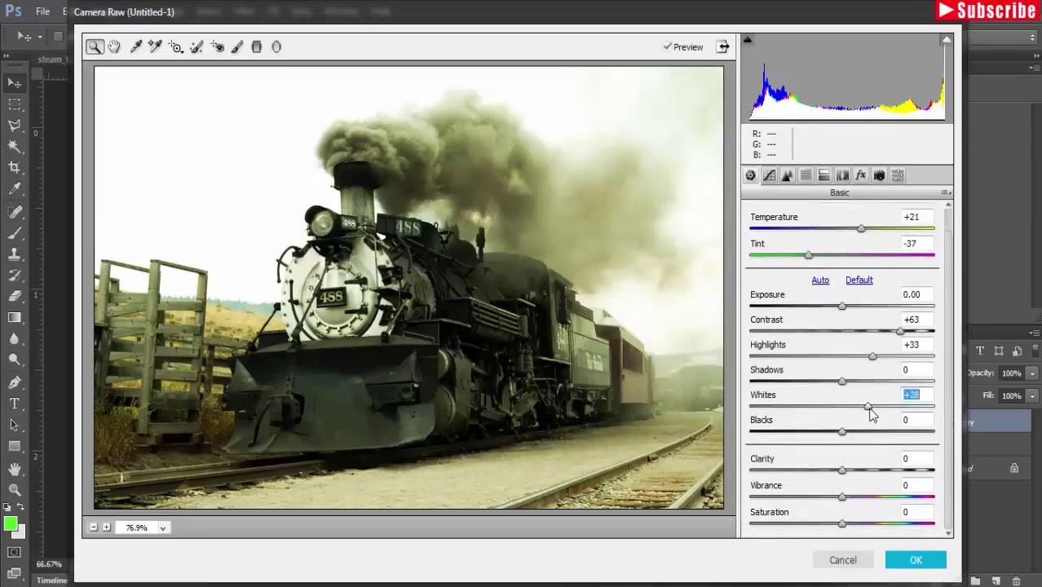
left_click(841, 471)
mouse_move(844, 475)
left_mouse_down()
mouse_move(886, 477)
mouse_move(871, 475)
left_mouse_up()
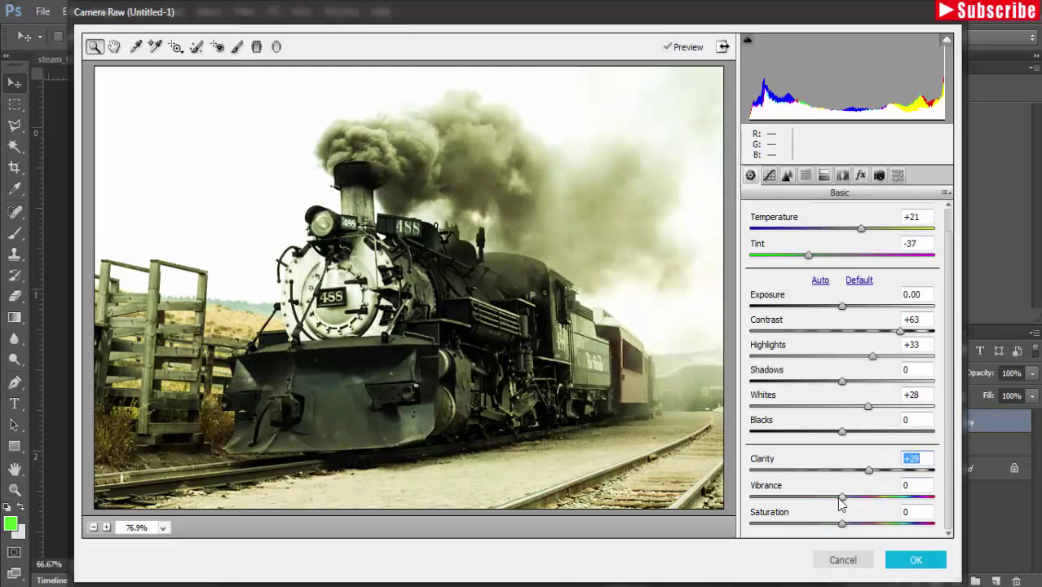
mouse_move(842, 498)
left_mouse_down()
mouse_move(879, 498)
mouse_move(866, 524)
mouse_move(806, 524)
mouse_move(877, 524)
left_mouse_up()
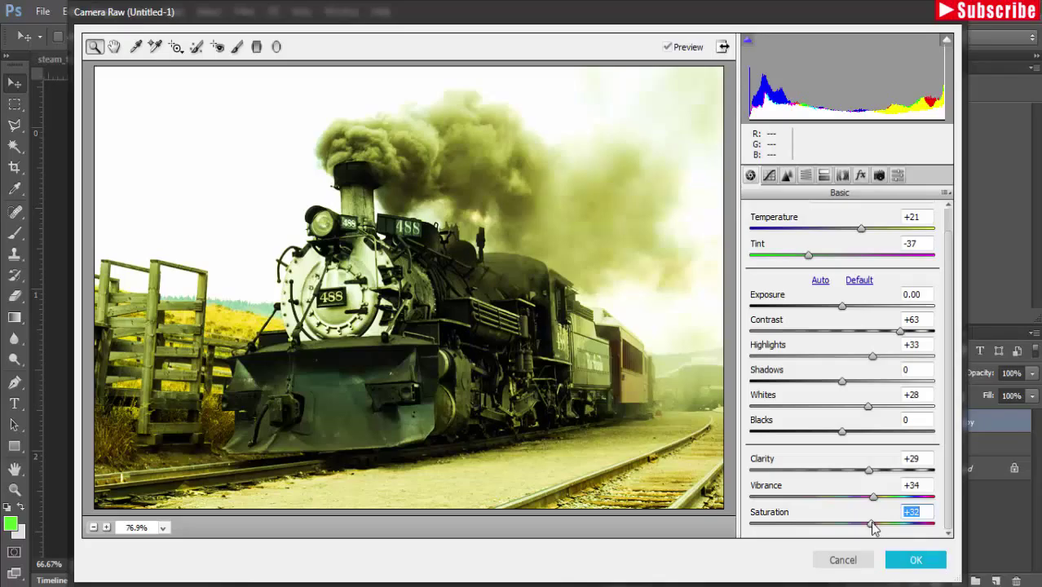
Step: Fine-tune the white balance to Temperature +18 and Tint -48
left_click_drag(861, 228, 852, 230)
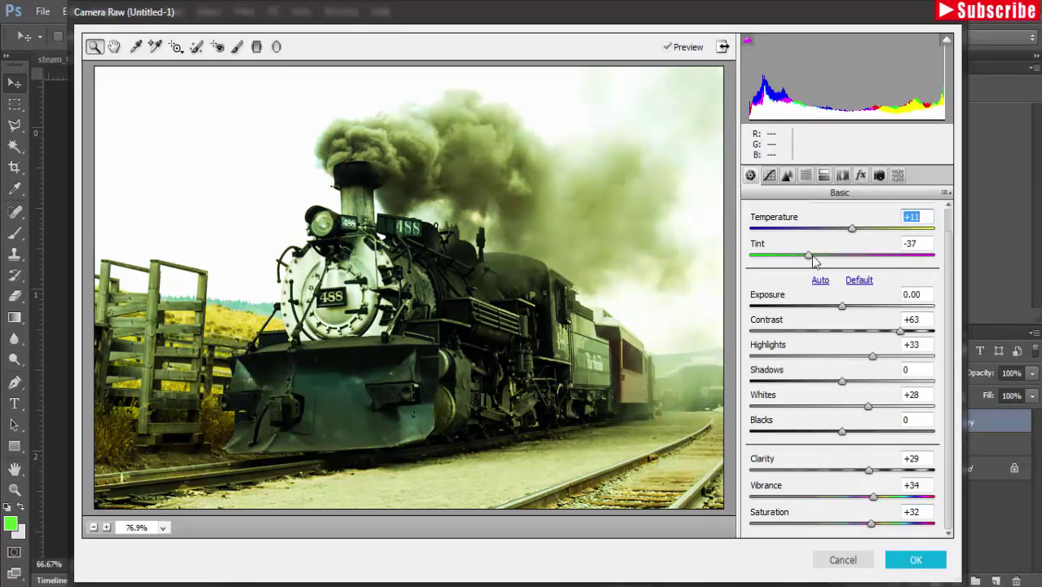
mouse_move(809, 257)
left_mouse_down()
mouse_move(875, 261)
mouse_move(800, 258)
left_mouse_up()
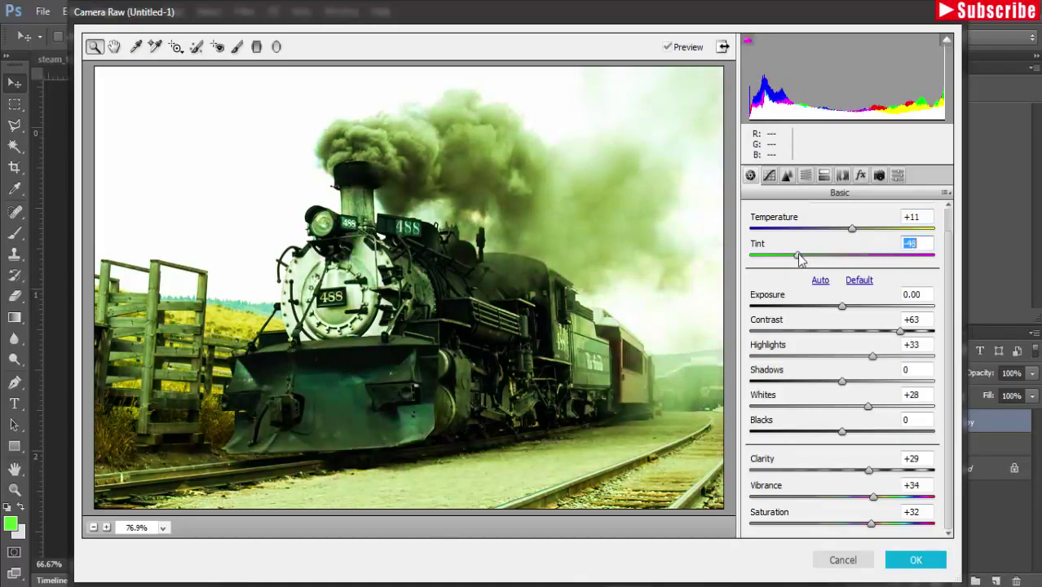
left_click_drag(852, 229, 858, 230)
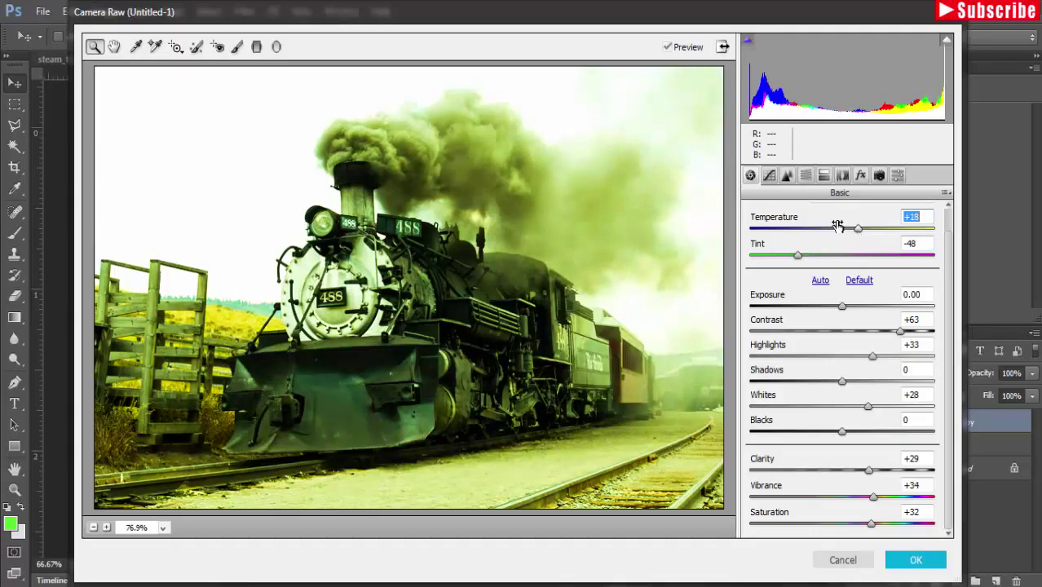
Step: In Tone Curve, set Highlights to -18 and Shadows to +48
left_click(769, 176)
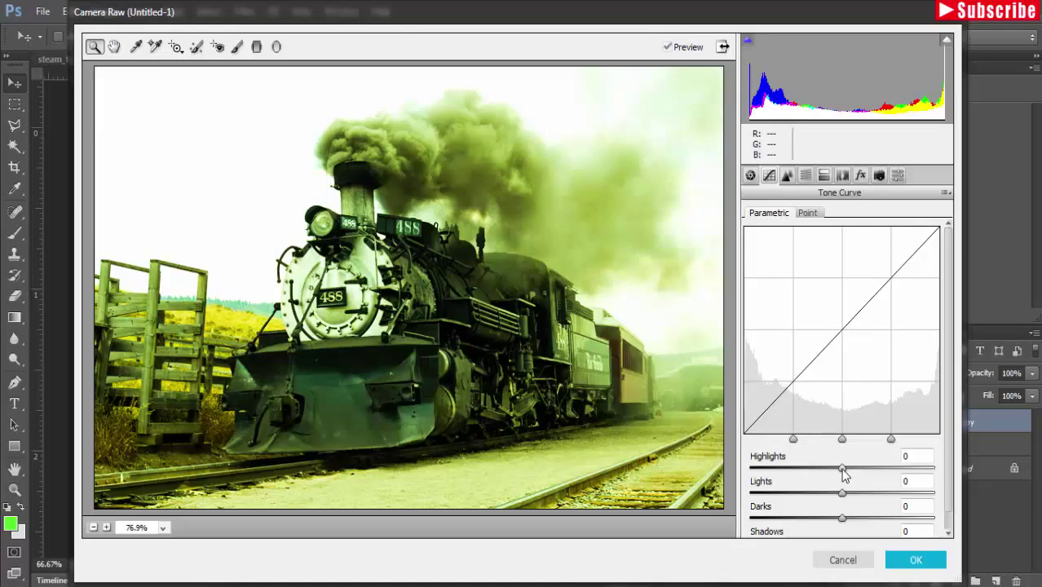
left_click_drag(842, 470, 825, 469)
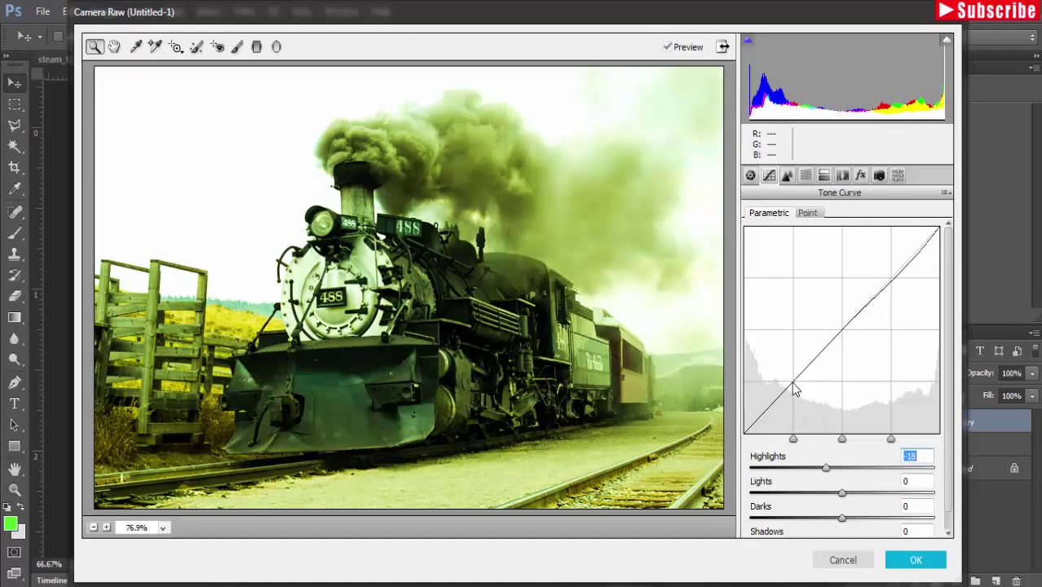
left_click_drag(953, 422, 955, 460)
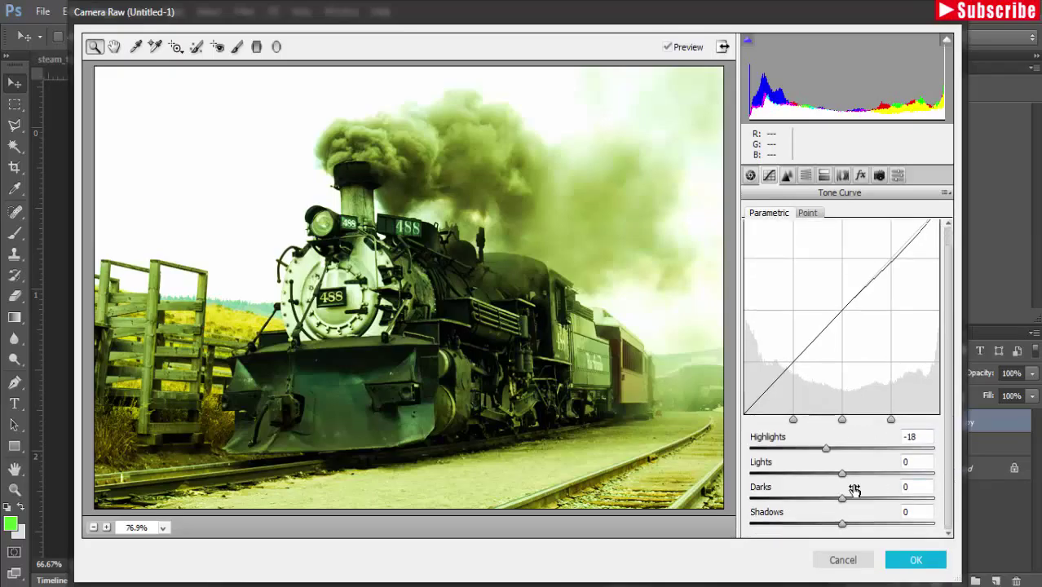
left_click_drag(842, 524, 867, 524)
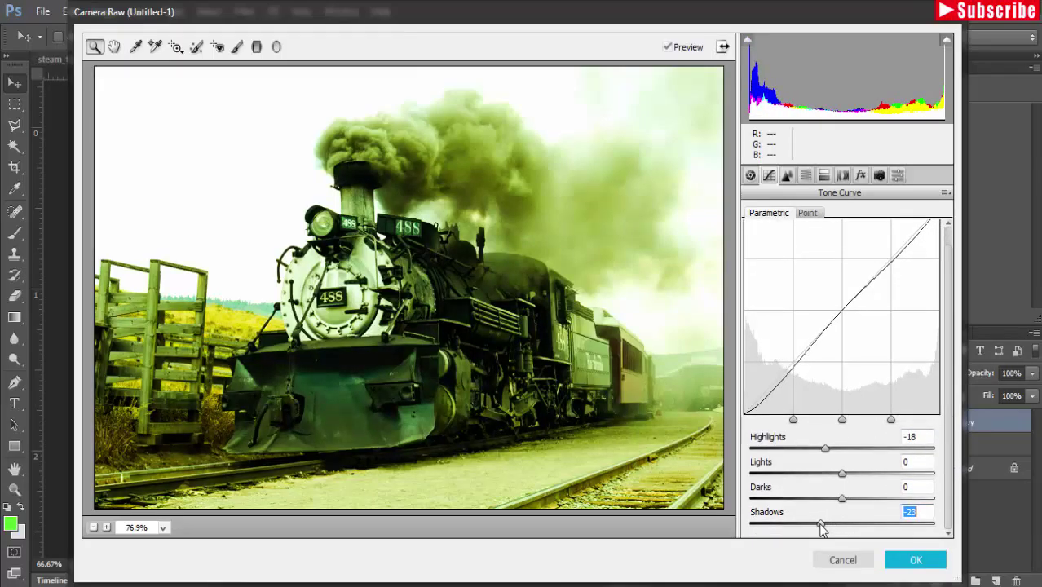
left_click_drag(867, 524, 885, 524)
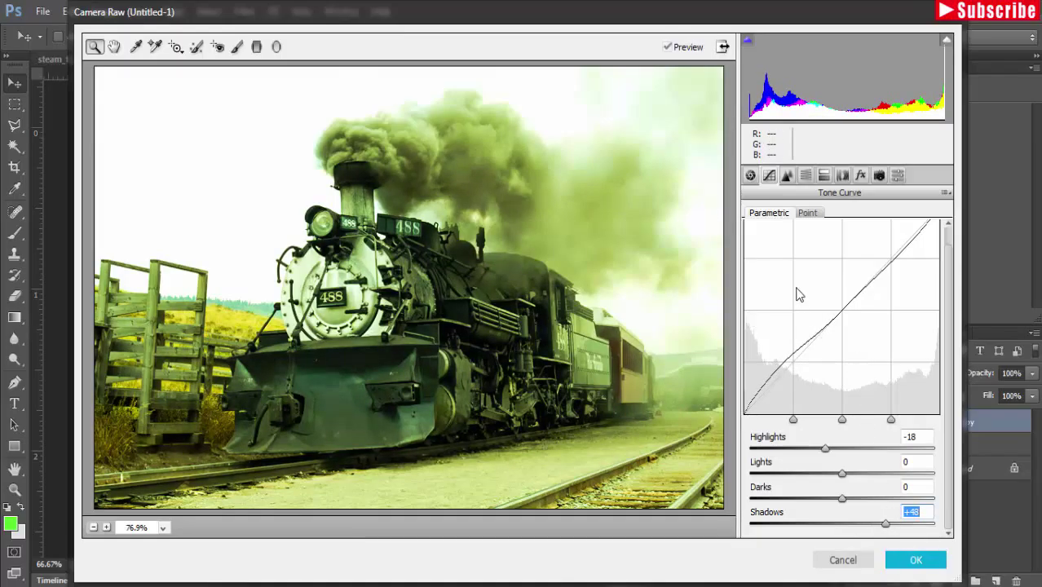
Step: Set sharpening to Amount 51, Radius 0.9 and Detail 56
left_click(787, 176)
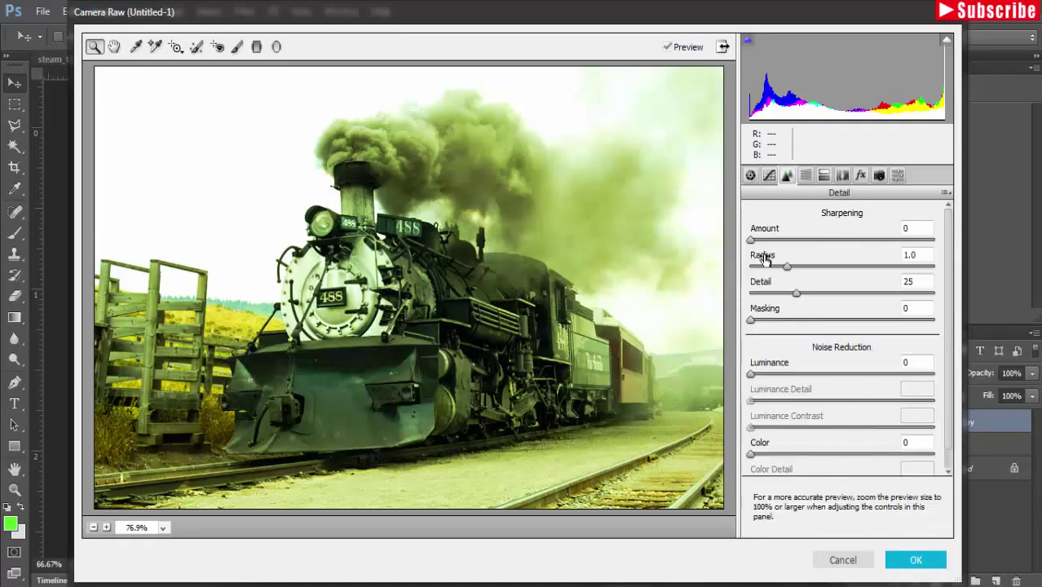
left_click_drag(751, 240, 813, 240)
mouse_move(787, 265)
left_mouse_down()
mouse_move(814, 296)
mouse_move(853, 295)
left_mouse_up()
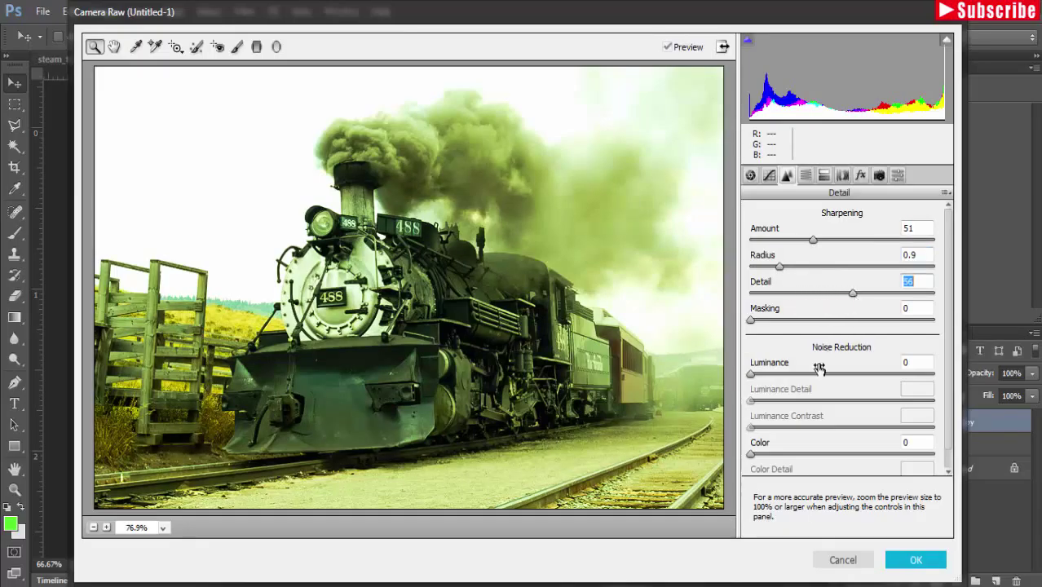
left_click(822, 176)
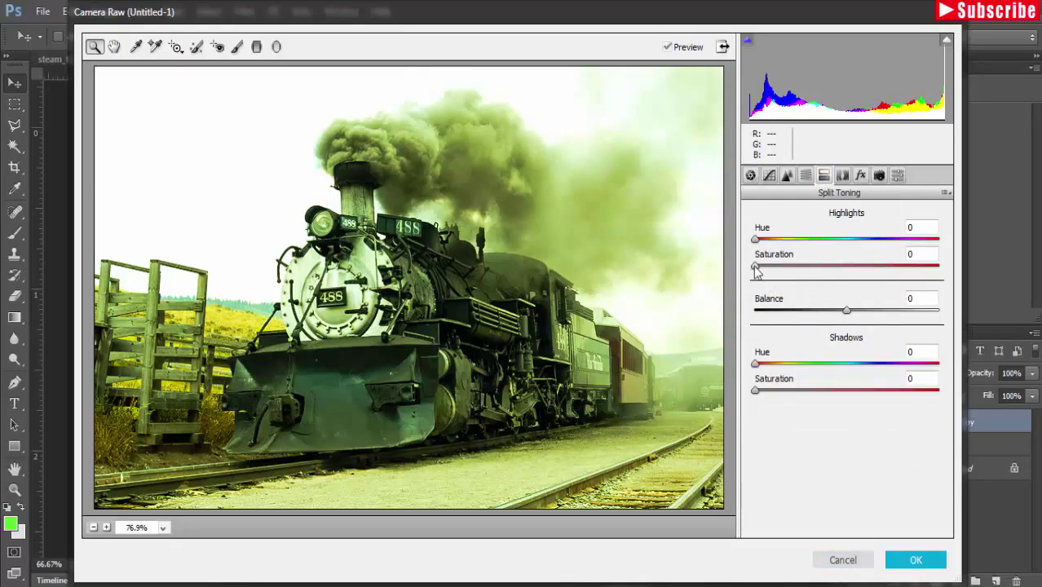
Step: Set split-toning highlight Saturation to 21 and Balance to -43
mouse_move(755, 267)
left_mouse_down()
mouse_move(815, 266)
mouse_move(786, 270)
mouse_move(795, 273)
left_mouse_up()
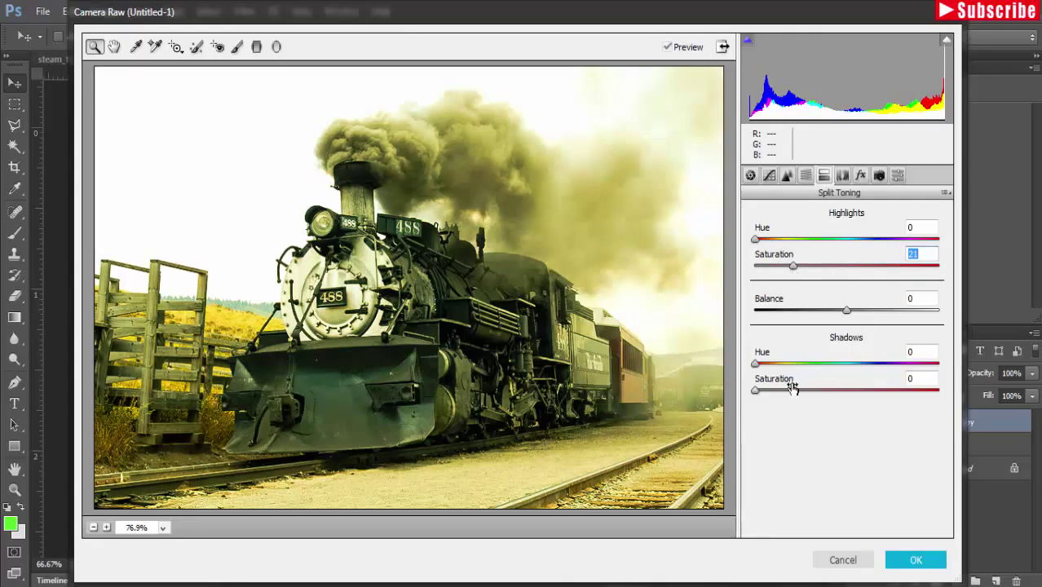
left_click_drag(847, 313, 810, 317)
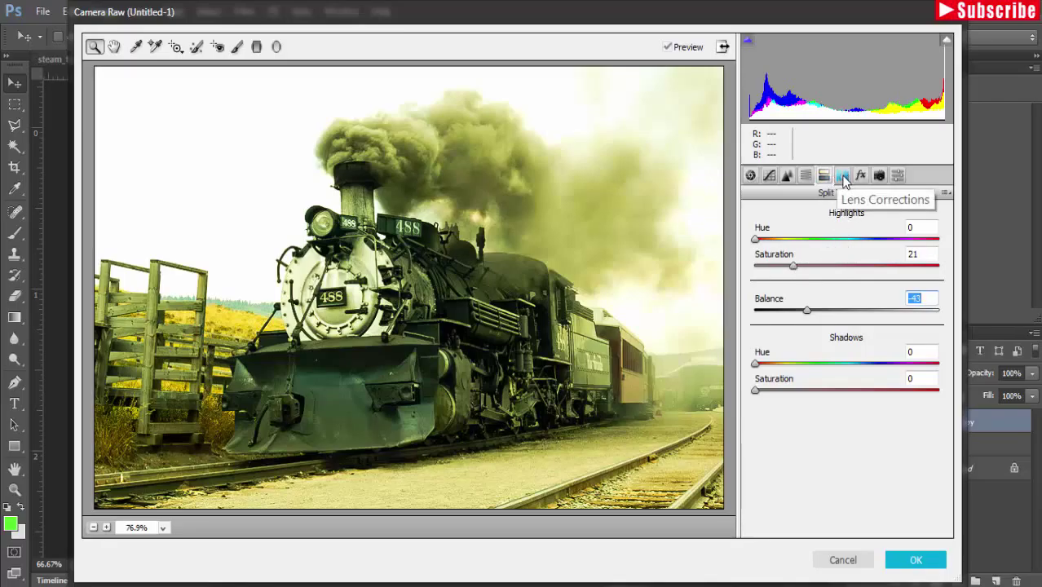
left_click(843, 176)
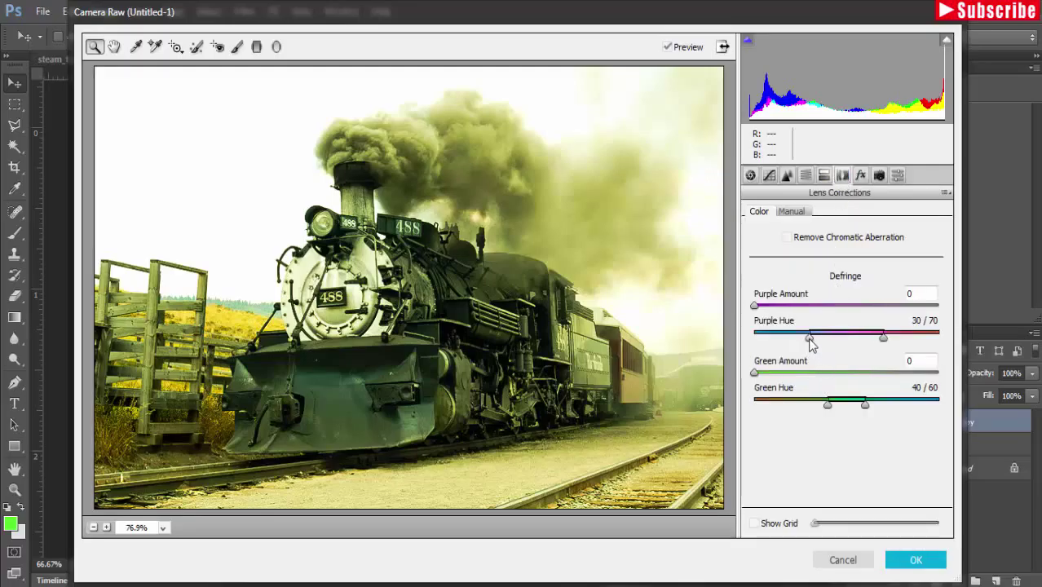
Step: Defringe with Purple Amount 9, Purple Hue 16/70, Green Amount 1 and Green Hue 32/60
left_click_drag(809, 338, 784, 341)
left_click_drag(758, 308, 848, 314)
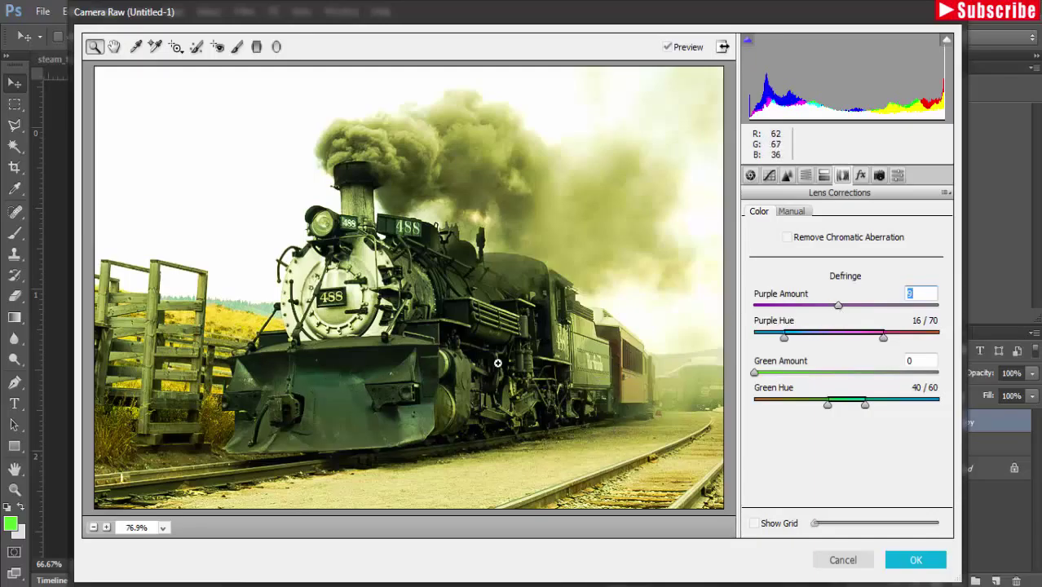
left_click_drag(754, 373, 764, 373)
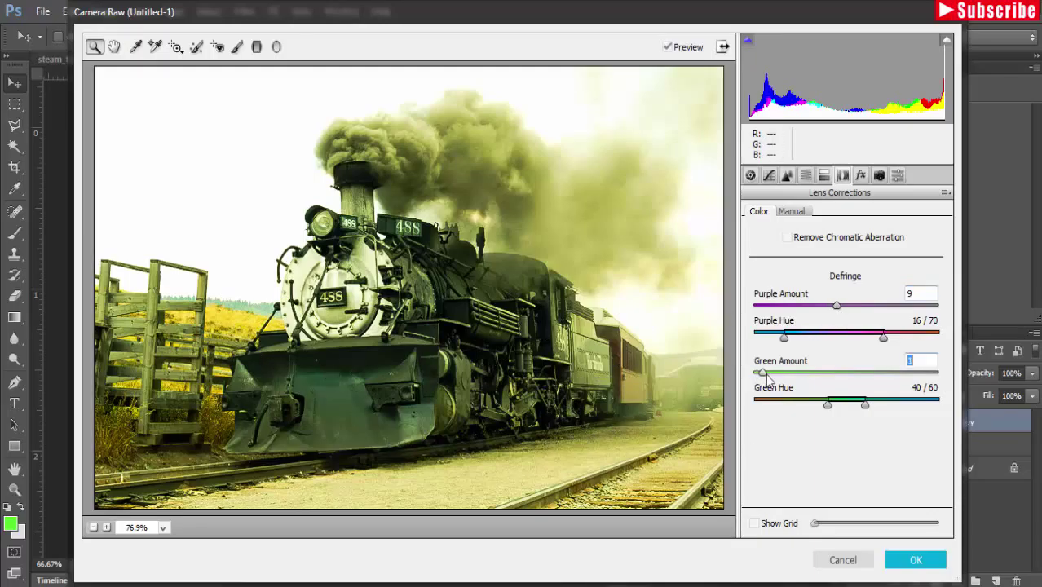
left_click_drag(826, 405, 813, 404)
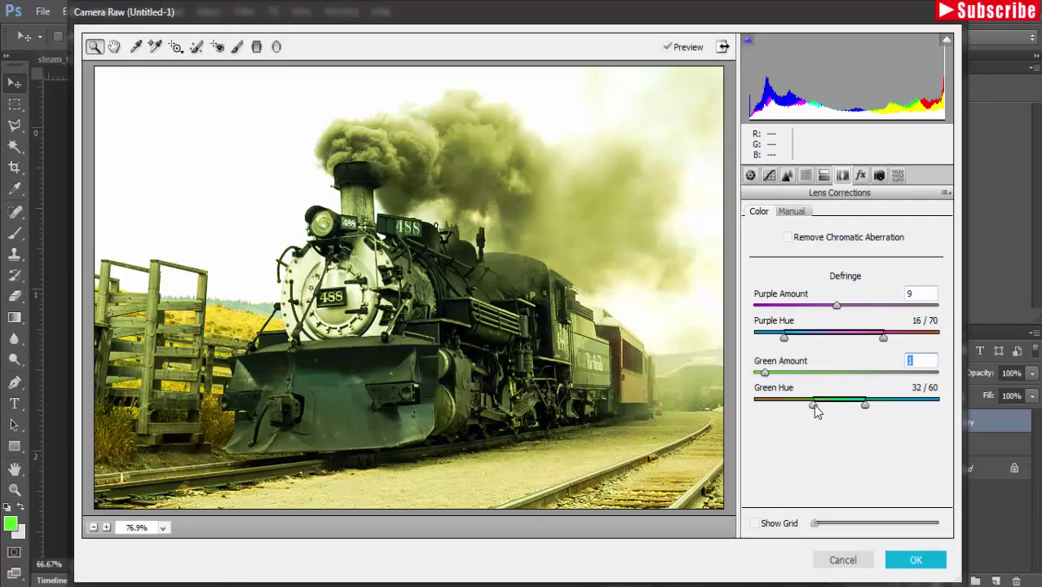
left_click(861, 177)
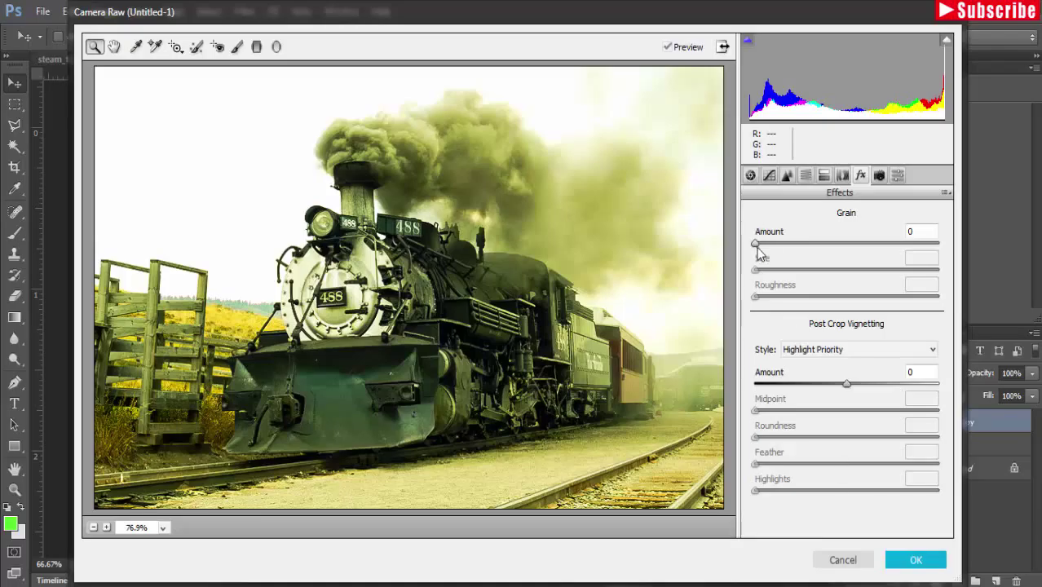
Step: Add film grain to the photo and make the grain finer
mouse_move(756, 244)
left_mouse_down()
mouse_move(867, 251)
mouse_move(827, 260)
mouse_move(812, 244)
mouse_move(787, 247)
left_mouse_up()
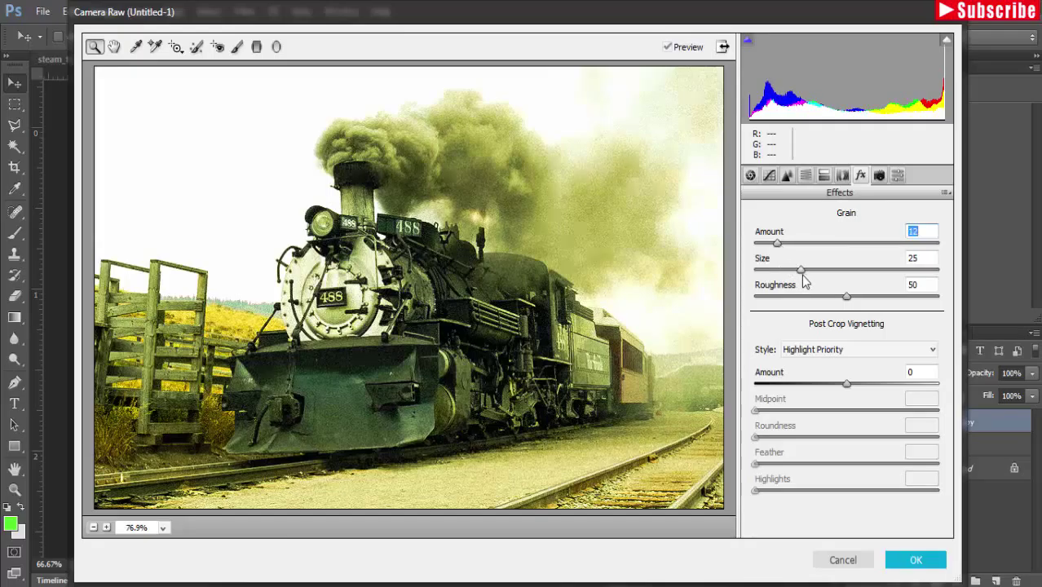
mouse_move(801, 269)
left_mouse_down()
mouse_move(787, 270)
mouse_move(872, 270)
mouse_move(842, 269)
mouse_move(825, 296)
mouse_move(888, 297)
left_mouse_up()
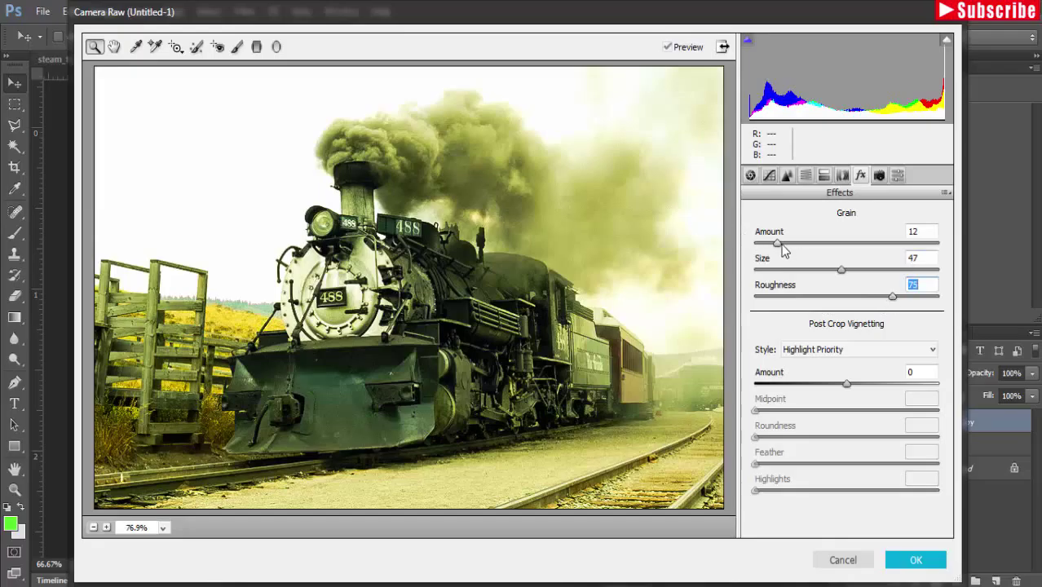
left_click_drag(779, 243, 828, 248)
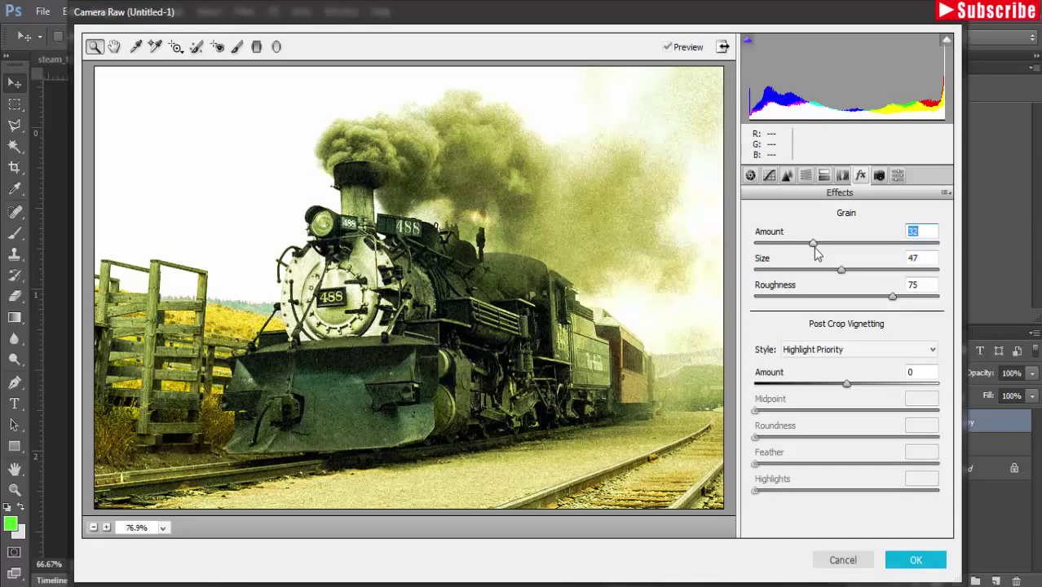
left_click_drag(815, 247, 799, 251)
Step: Add a Color Priority vignette (Amount -24, Midpoint 62, Feather 45) and settle grain at 10
left_click(932, 349)
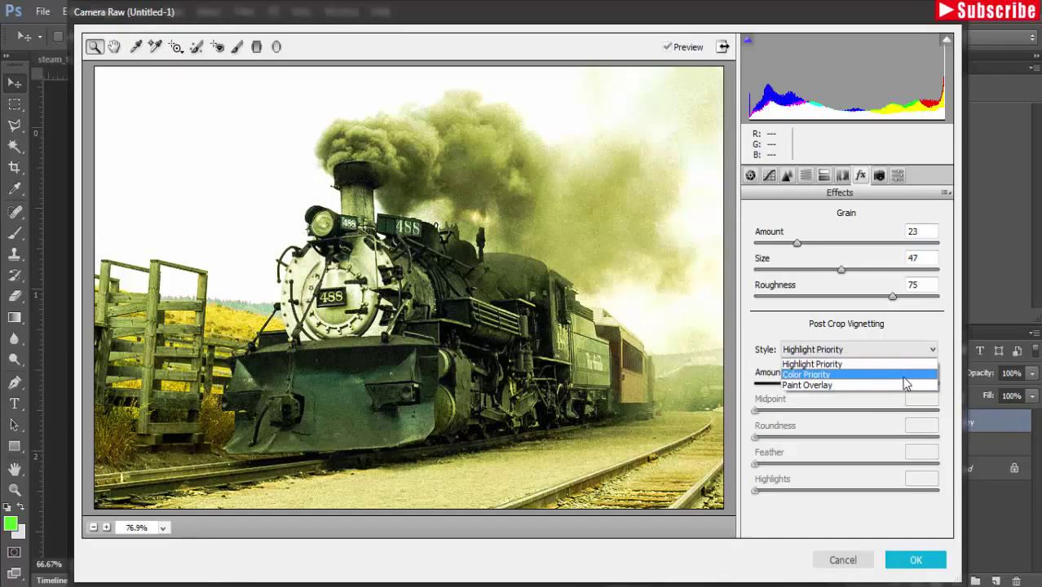
left_click(909, 375)
left_click_drag(848, 392, 827, 393)
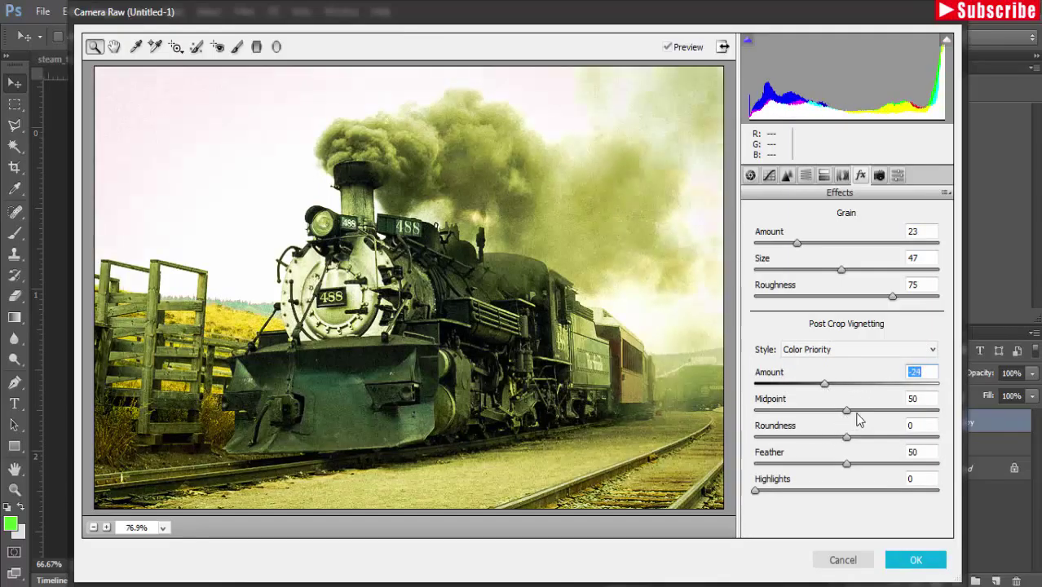
left_click_drag(848, 411, 870, 410)
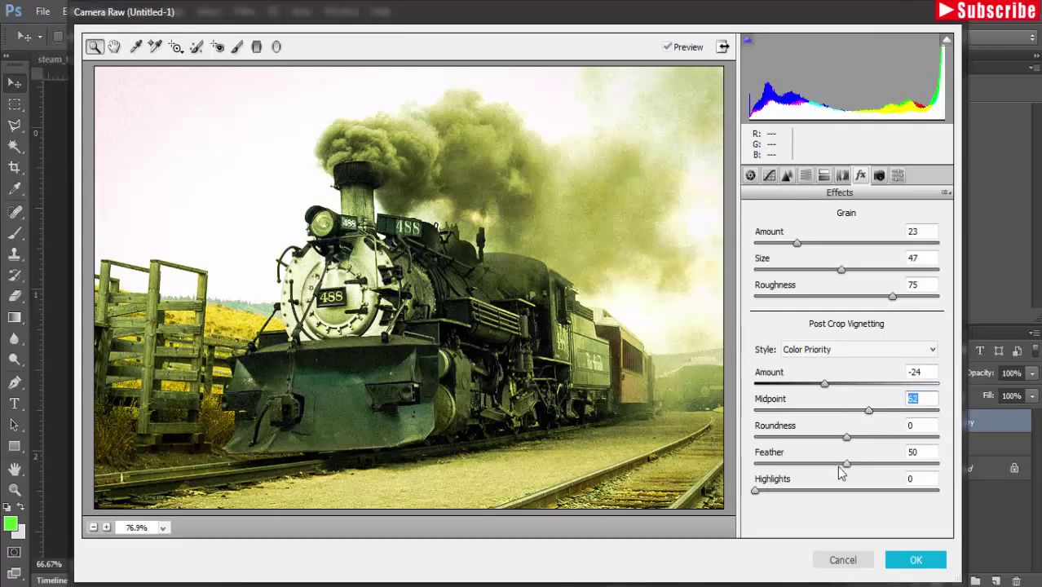
mouse_move(846, 463)
left_mouse_down()
mouse_move(826, 464)
mouse_move(837, 463)
left_mouse_up()
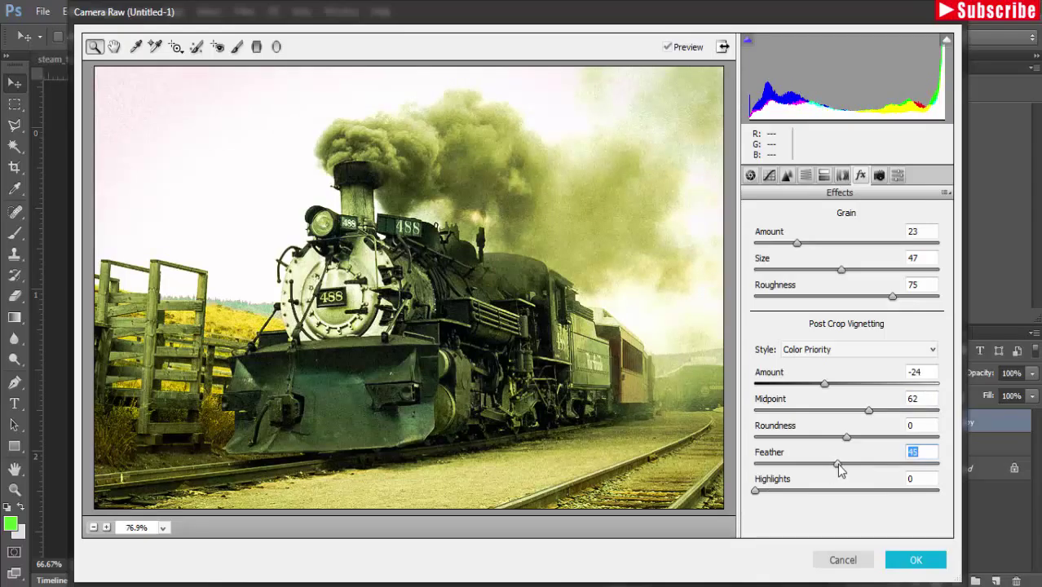
left_click_drag(800, 248, 777, 249)
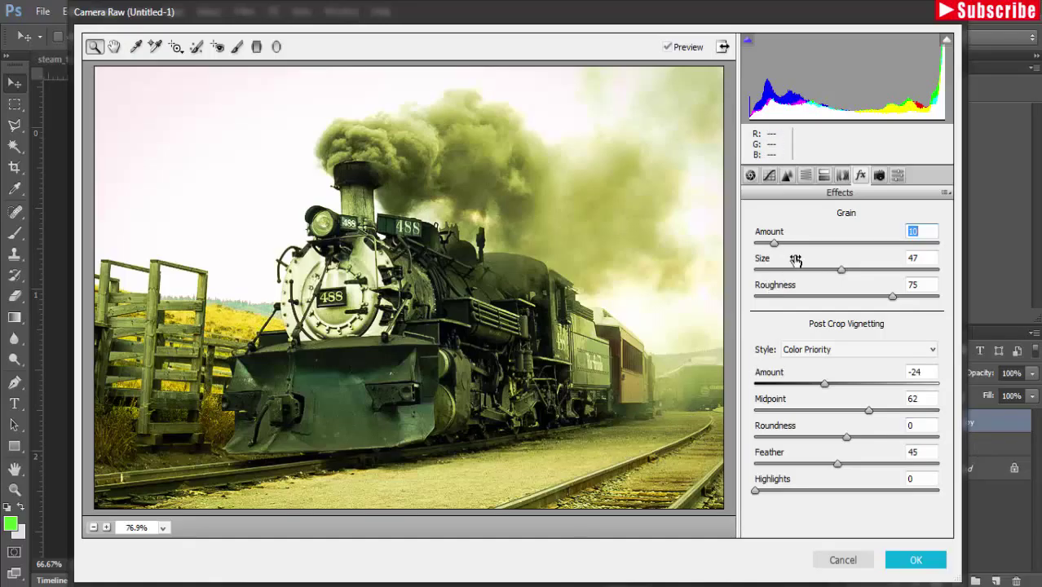
left_click(896, 175)
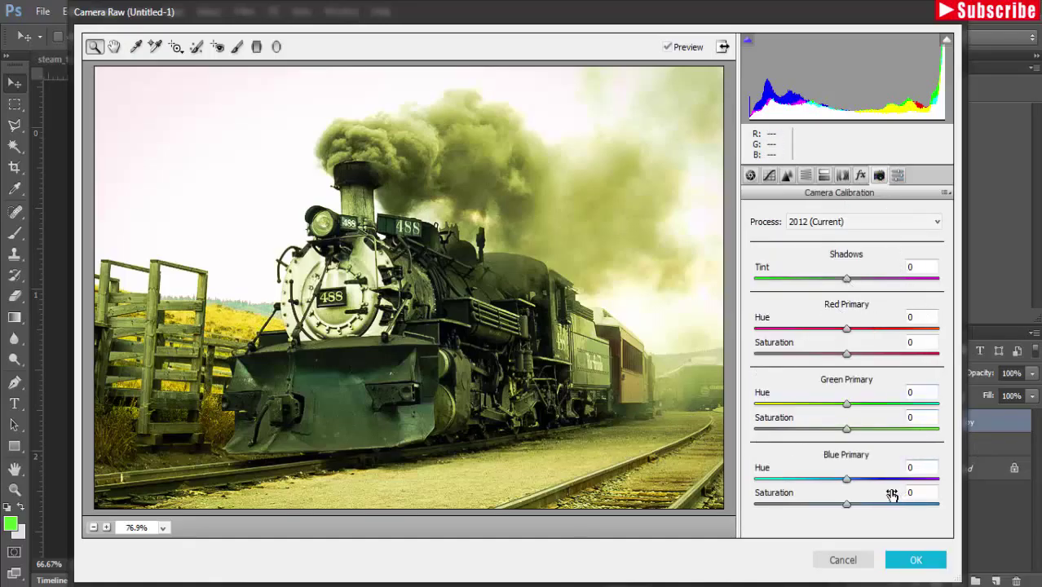
Step: Calibrate primaries: Blue Hue -23/Sat +17, Red Hue +8/Sat -21, Green Hue +13/Sat +26
mouse_move(846, 480)
left_mouse_down()
mouse_move(807, 480)
mouse_move(816, 486)
left_mouse_up()
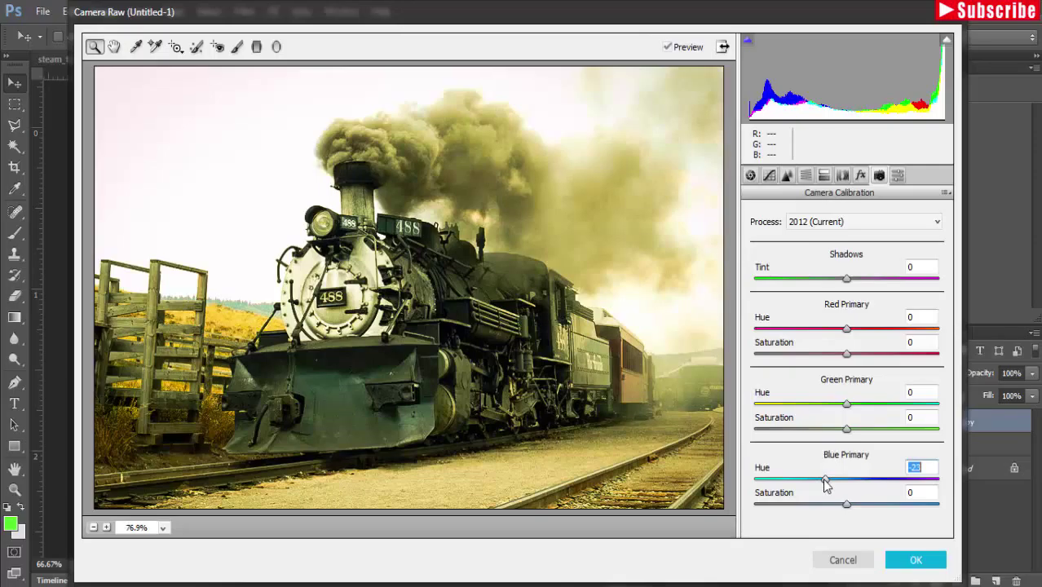
left_click_drag(846, 504, 861, 506)
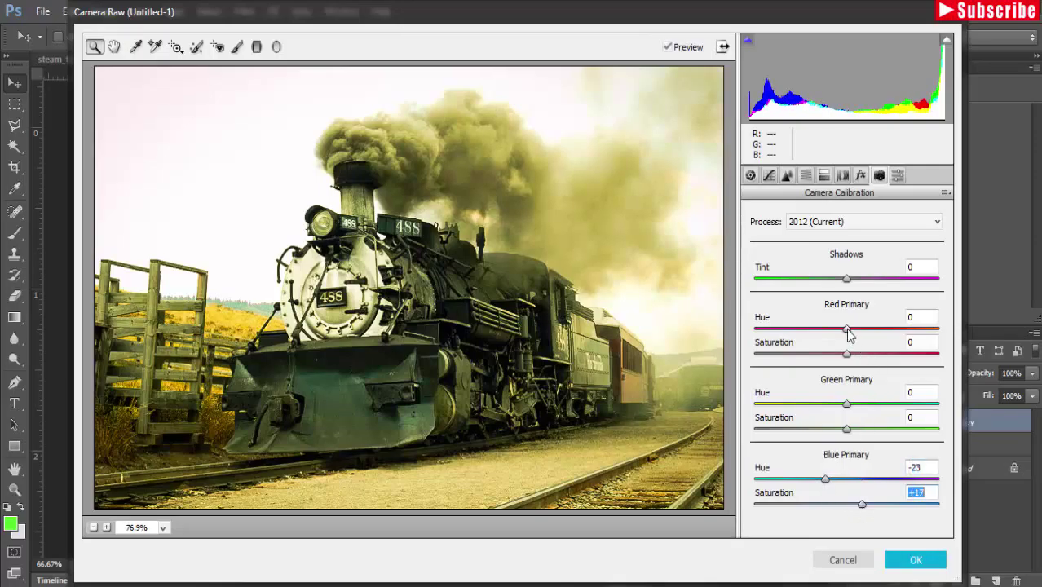
mouse_move(846, 328)
left_mouse_down()
mouse_move(889, 328)
mouse_move(829, 363)
left_mouse_up()
left_click_drag(884, 329, 857, 339)
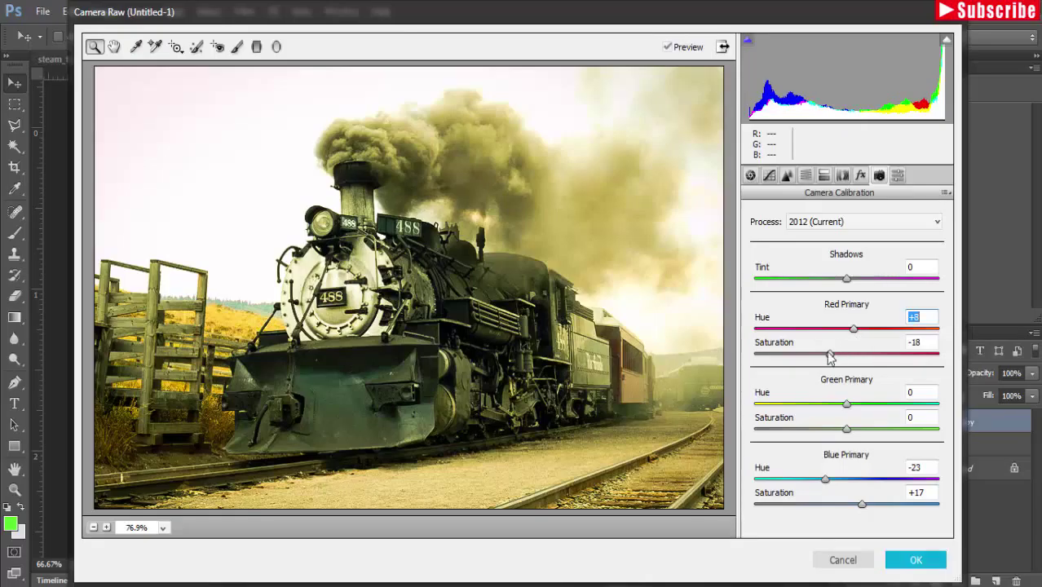
left_click_drag(828, 363, 826, 363)
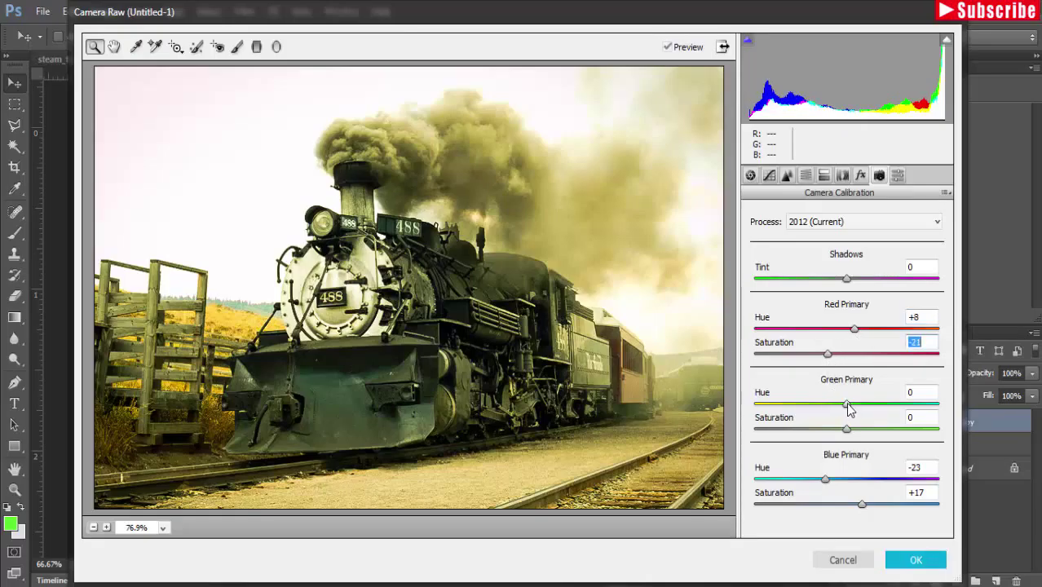
mouse_move(848, 405)
left_mouse_down()
mouse_move(881, 412)
mouse_move(858, 412)
mouse_move(860, 436)
mouse_move(876, 439)
left_mouse_up()
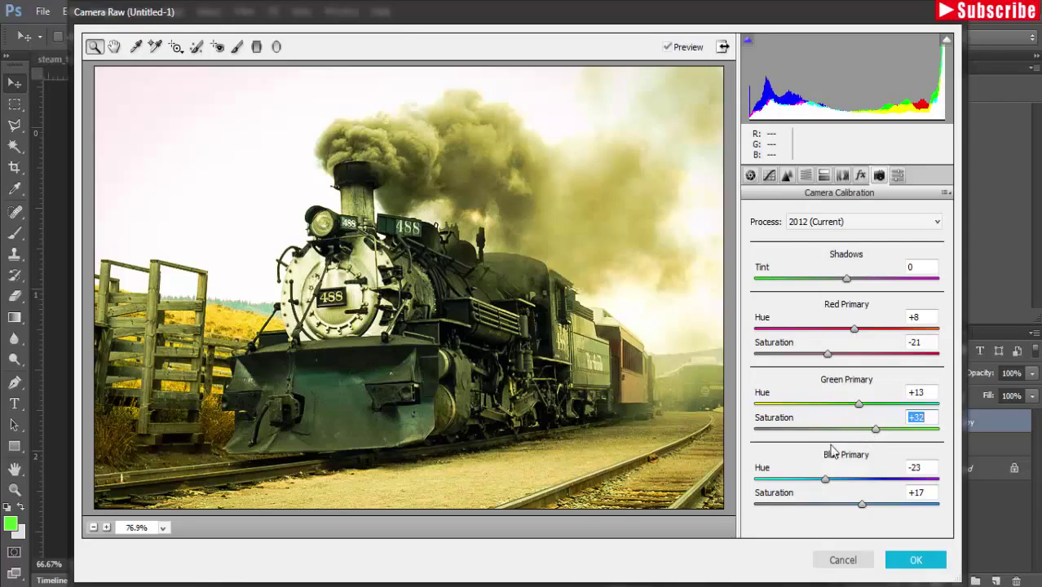
left_click_drag(876, 430, 870, 429)
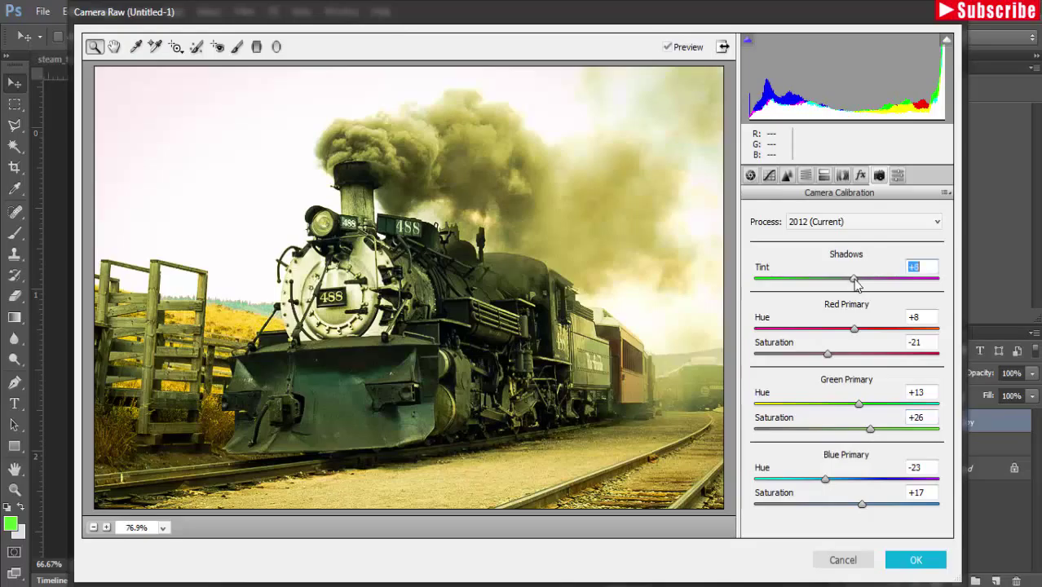
Step: Set Shadows Tint +22, keep Process 2012, and apply the Camera Raw adjustments
left_click_drag(848, 278, 866, 283)
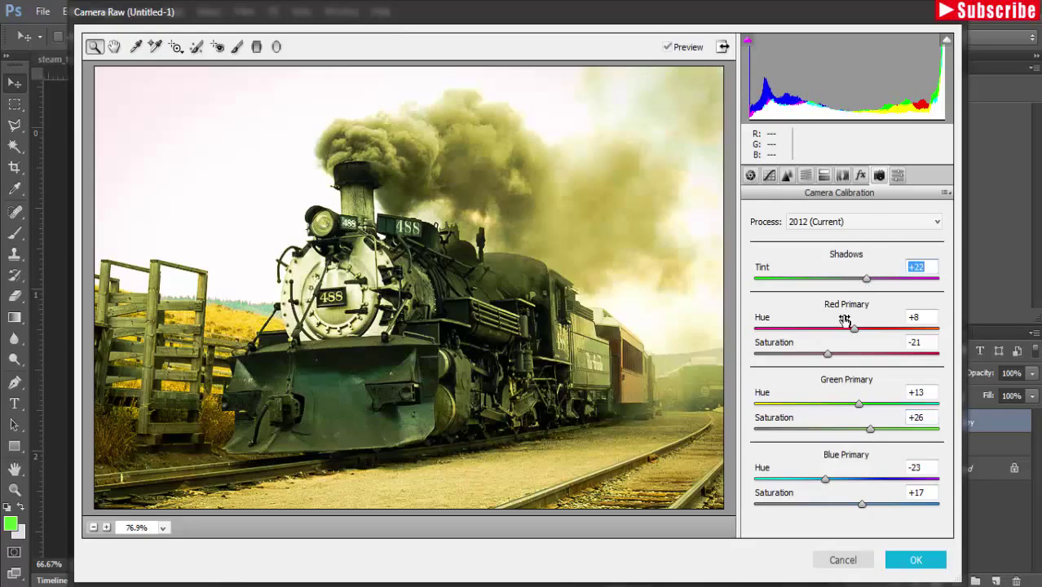
left_click(938, 230)
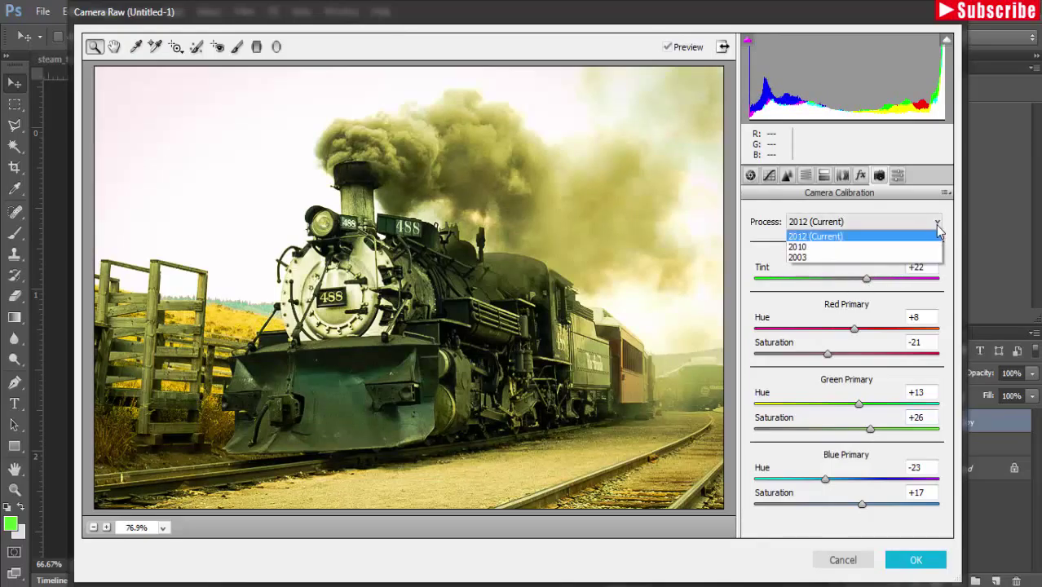
left_click(938, 218)
left_click(896, 175)
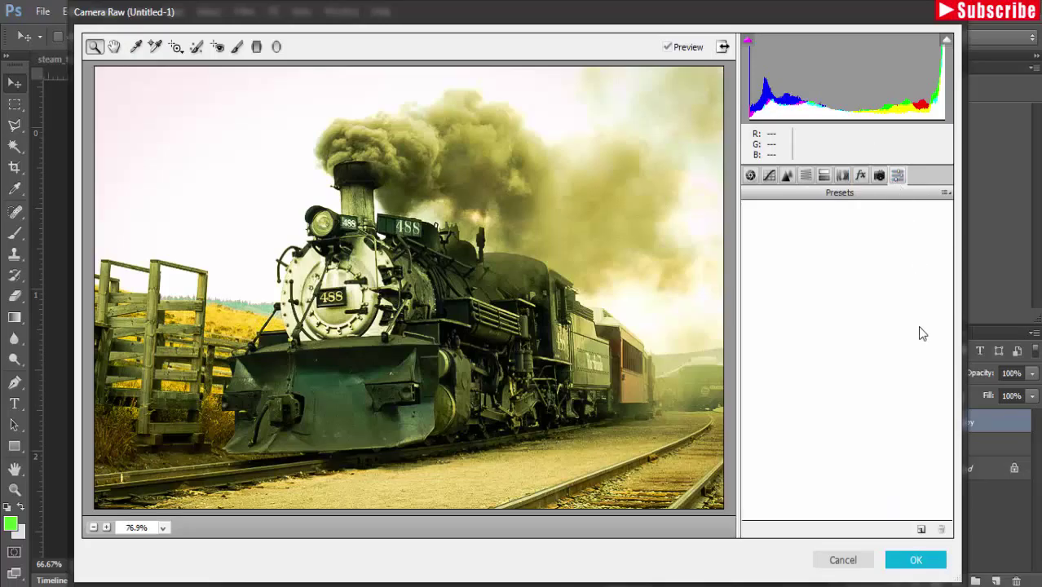
left_click(879, 175)
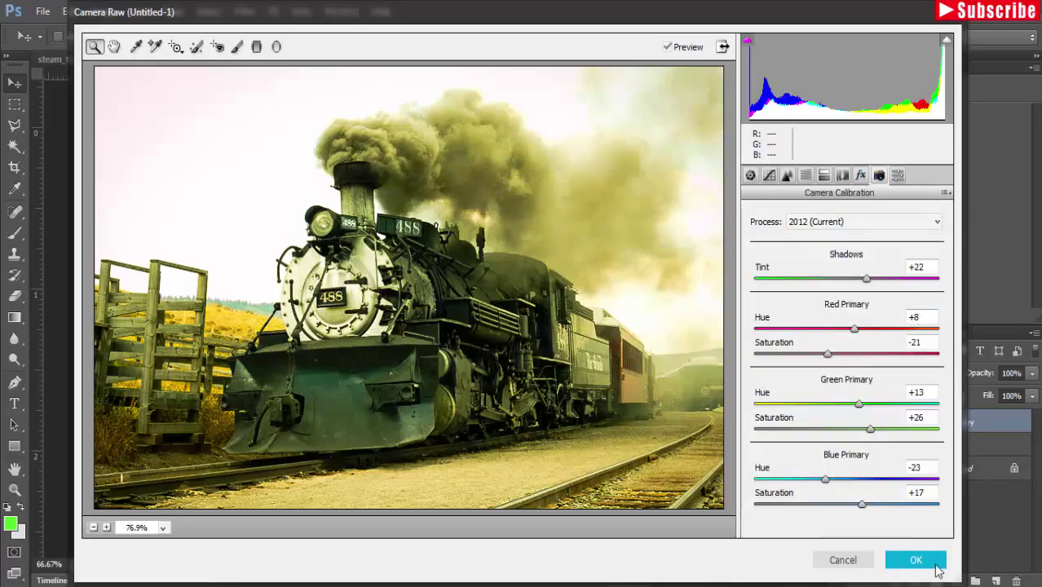
left_click(937, 568)
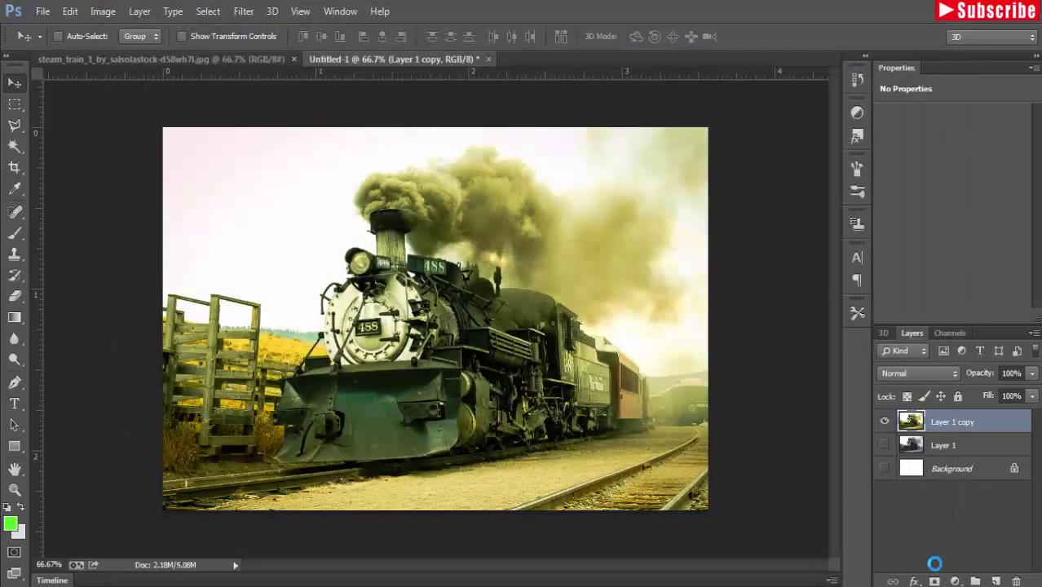
Step: Compare the graded copy with the original, leave the copy hidden, and select Layer 1
left_click(884, 444)
left_click(884, 422)
left_click(884, 422)
left_click(885, 421)
left_click(884, 422)
left_click(885, 421)
left_click(885, 422)
left_click(884, 422)
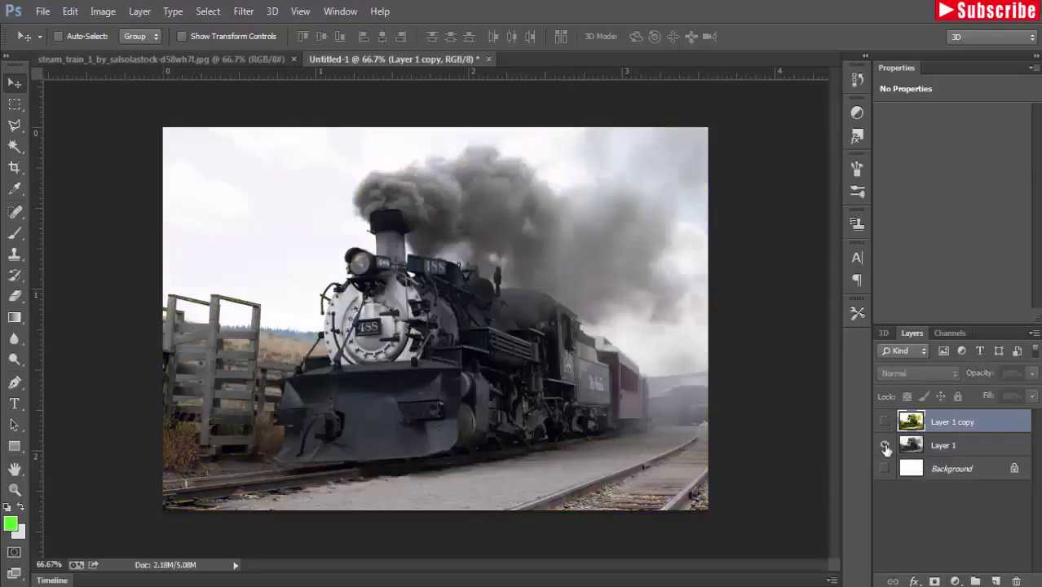
left_click(913, 449)
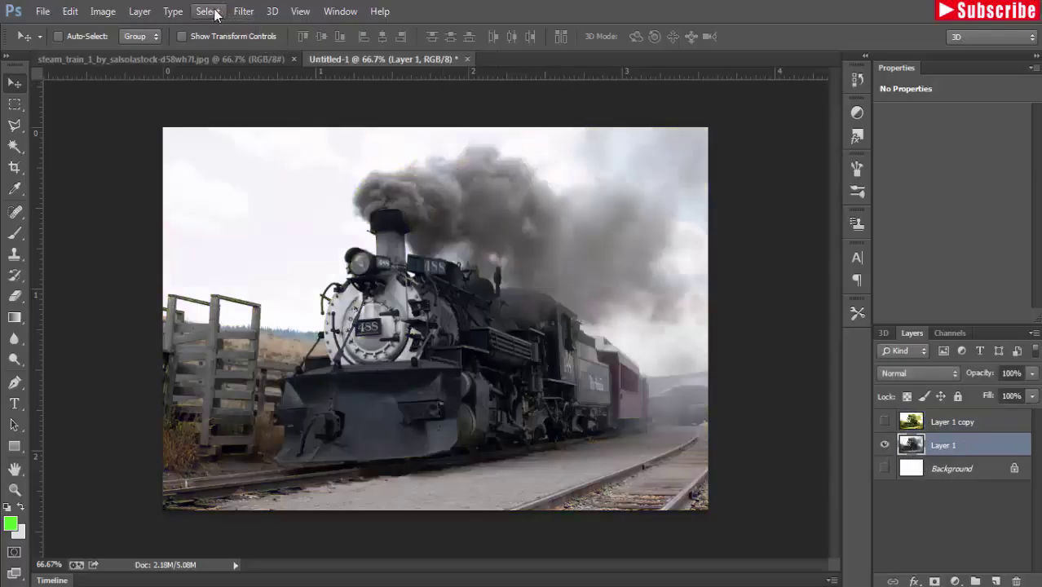
Step: Try a Color Range selection sampling the track bed and rails with wider fuzziness
left_click(245, 14)
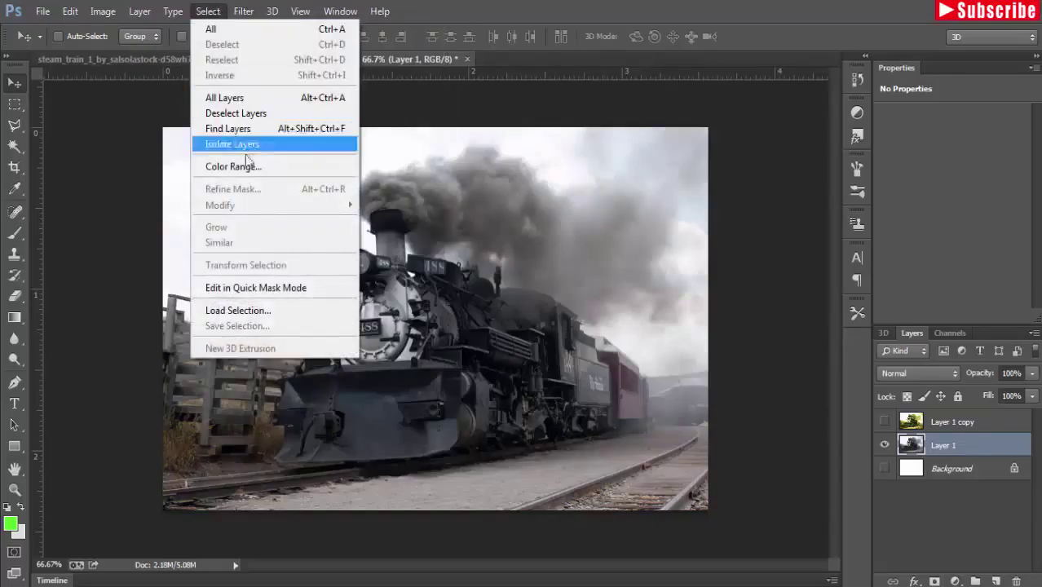
left_click(236, 166)
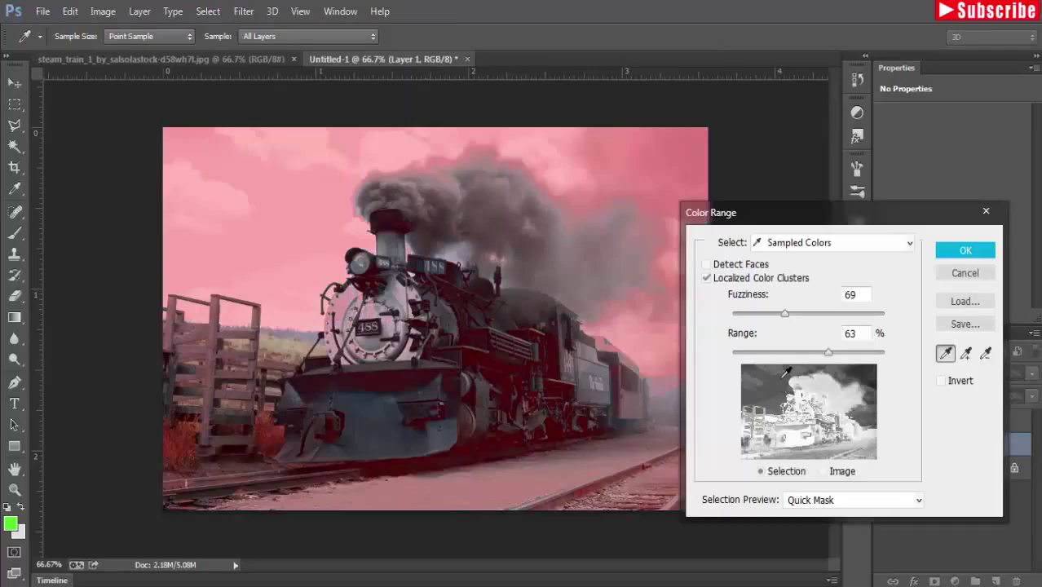
left_click(530, 482)
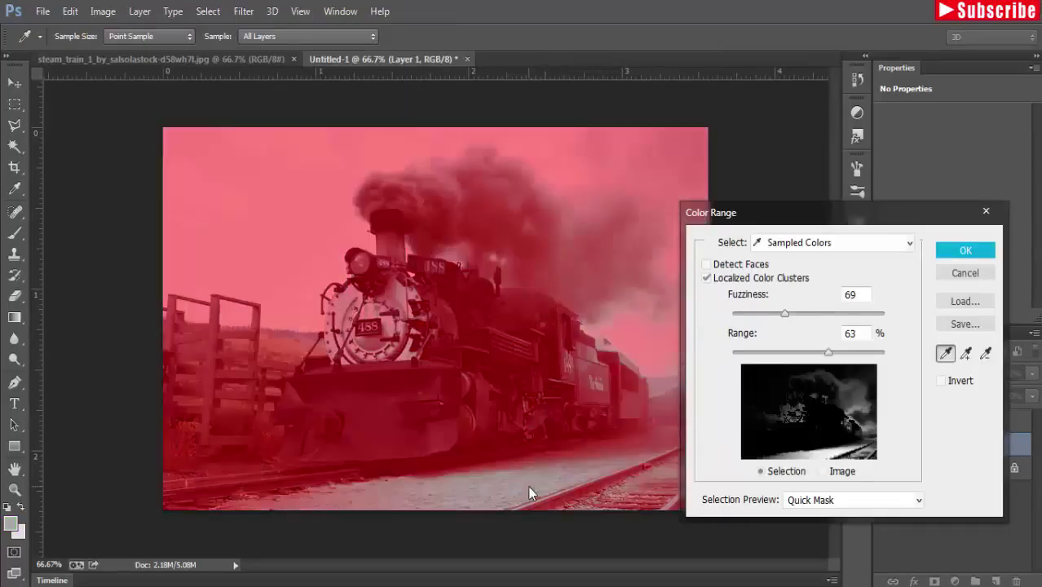
mouse_move(784, 315)
left_mouse_down()
mouse_move(797, 315)
mouse_move(780, 324)
left_mouse_up()
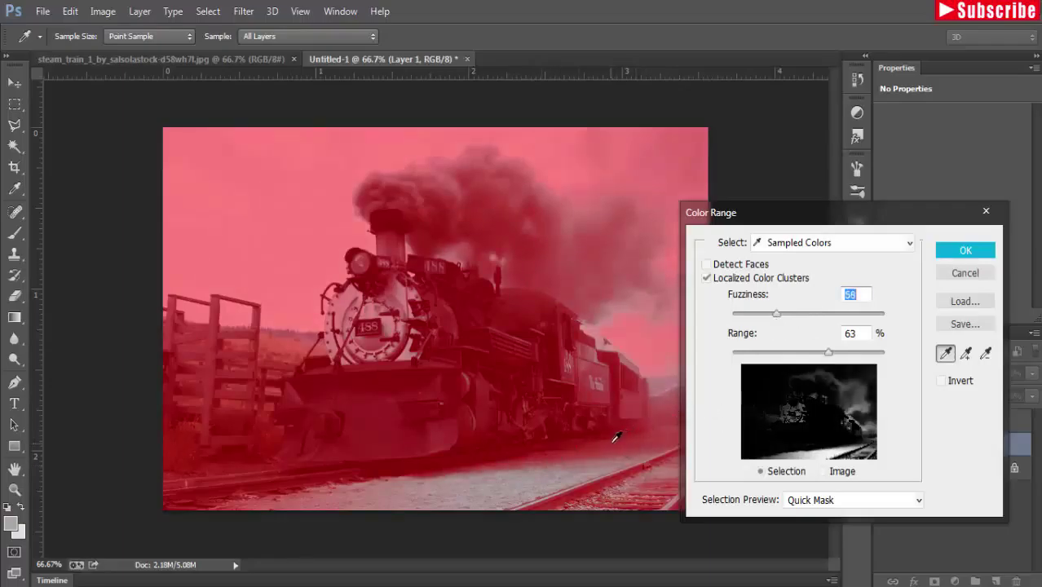
key("alt")
left_click(641, 441)
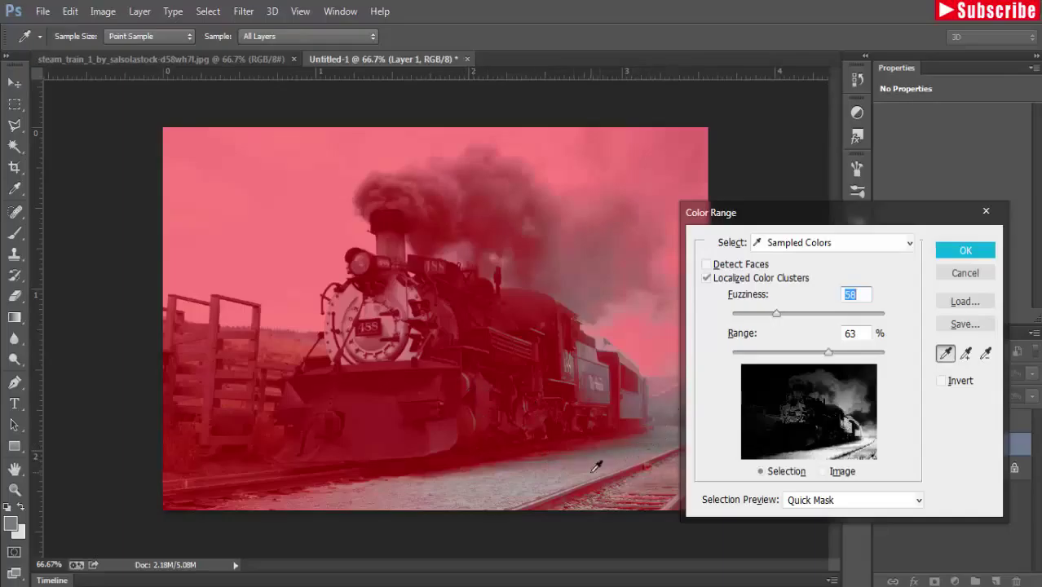
Step: Redo Color Range, sampling the field behind the fence at Fuzziness 62, and confirm
left_click(986, 212)
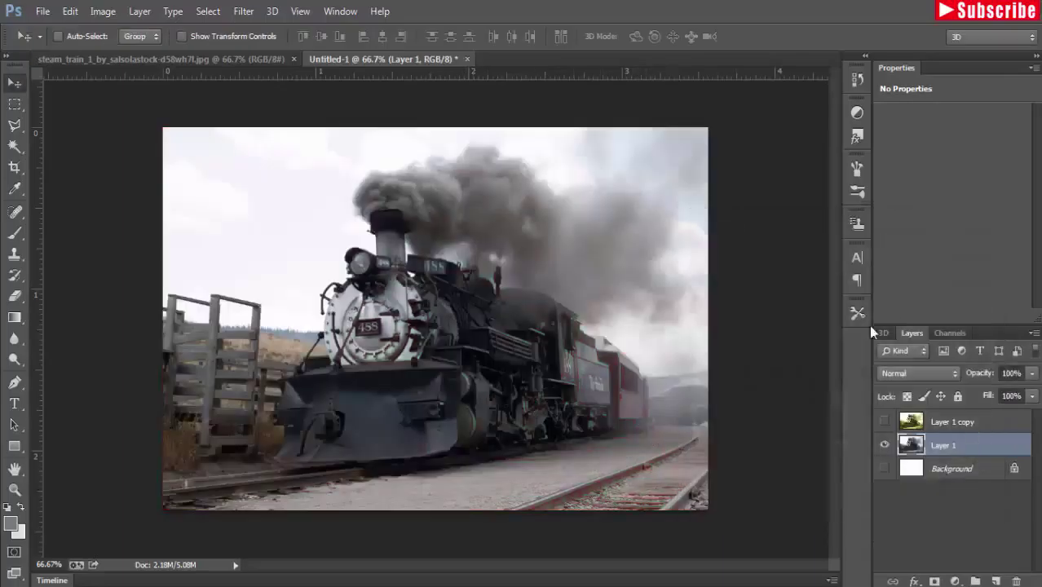
left_click(208, 10)
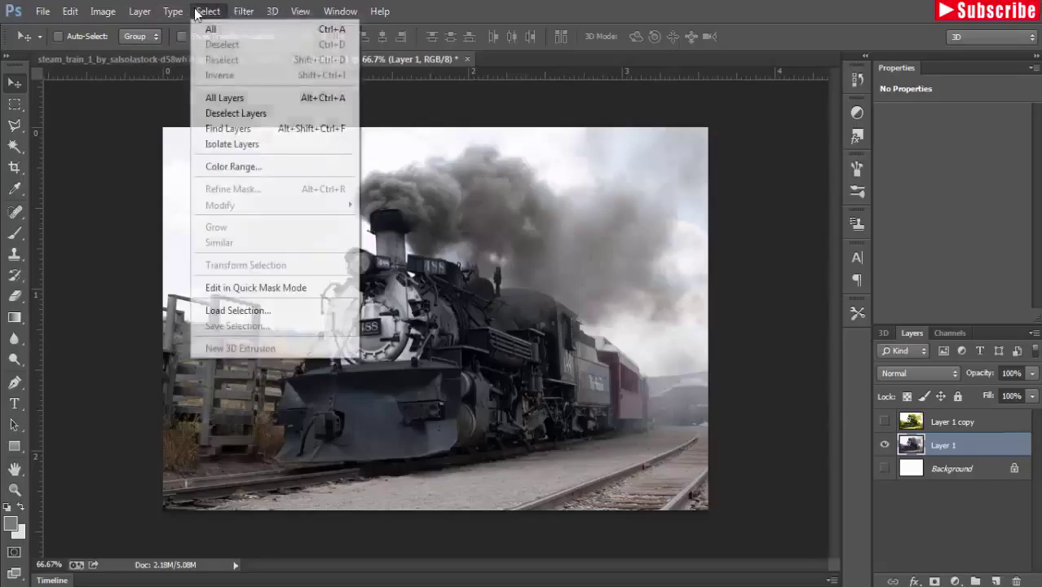
left_click(229, 170)
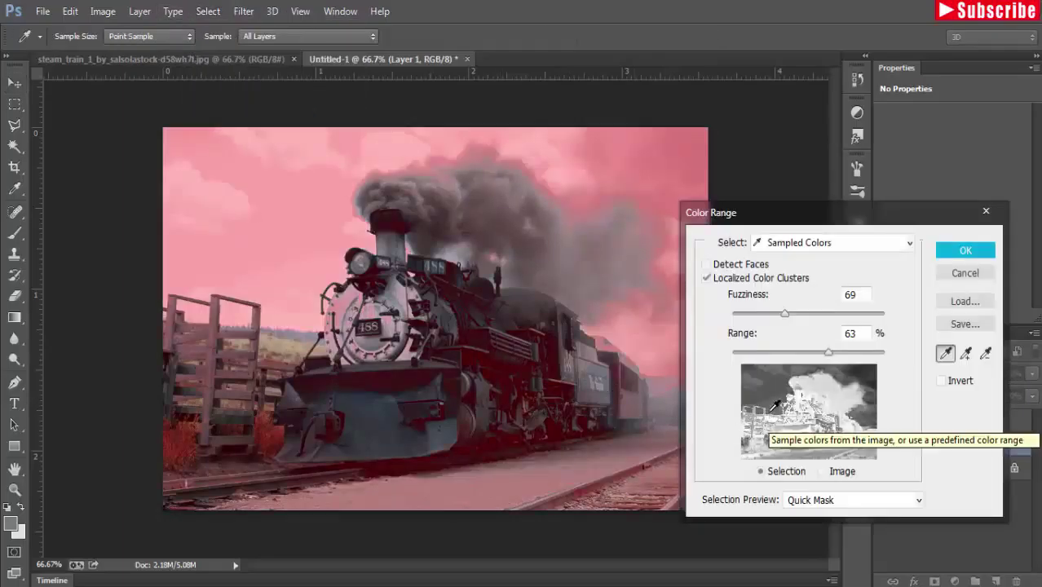
mouse_move(784, 316)
left_mouse_down()
mouse_move(764, 316)
mouse_move(779, 316)
left_mouse_up()
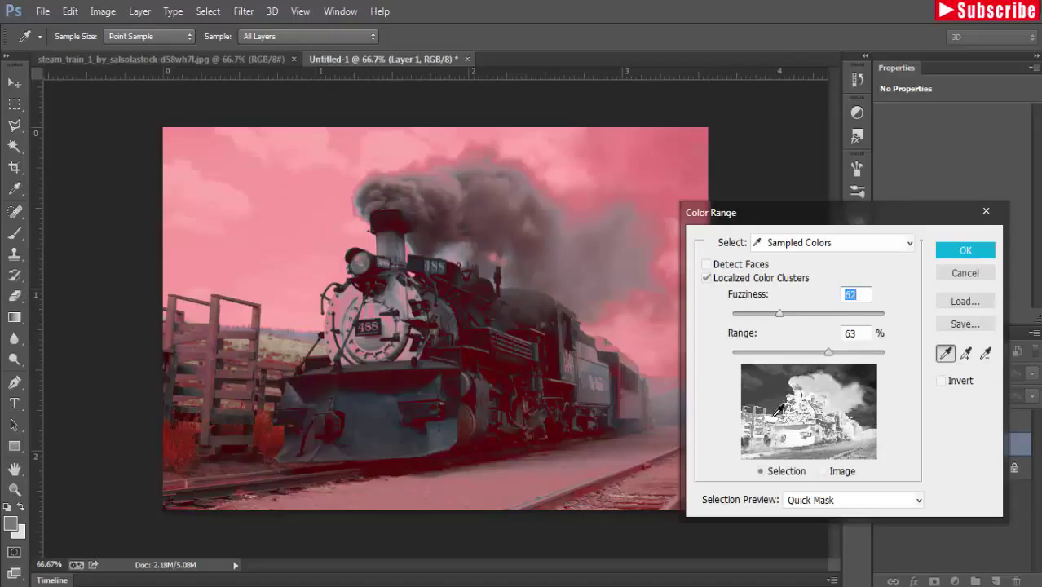
left_click(773, 416)
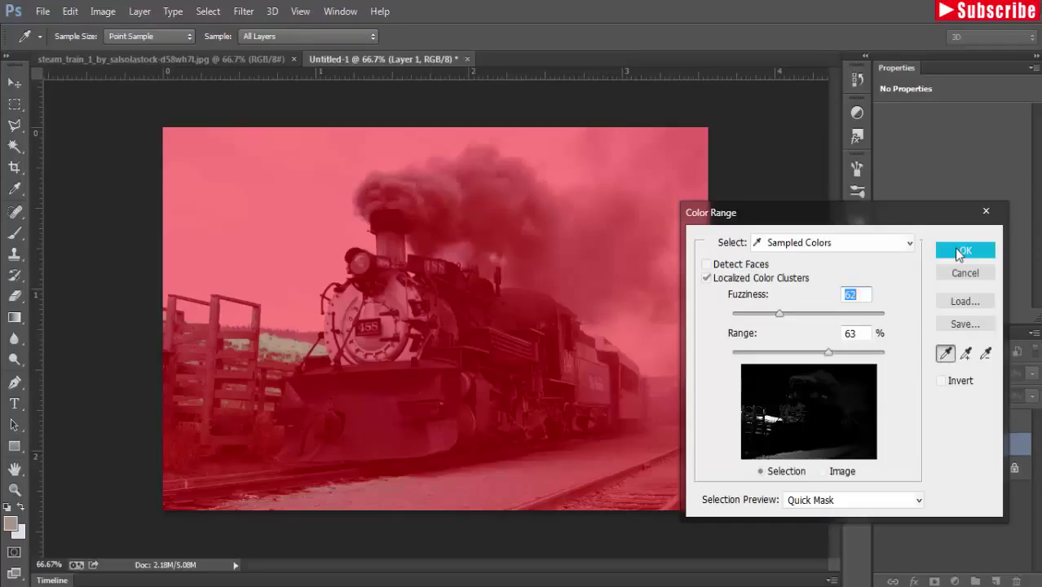
left_click(960, 253)
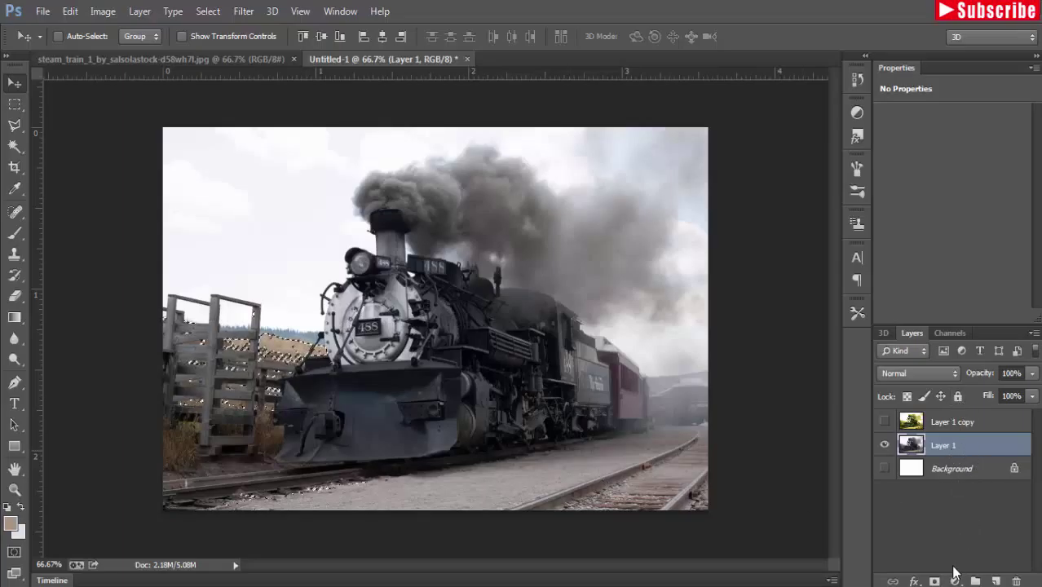
Step: Colorize the selection with Hue 102, Saturation 71, Lightness -16, then show Layer 1 copy
left_click(103, 11)
mouse_move(125, 52)
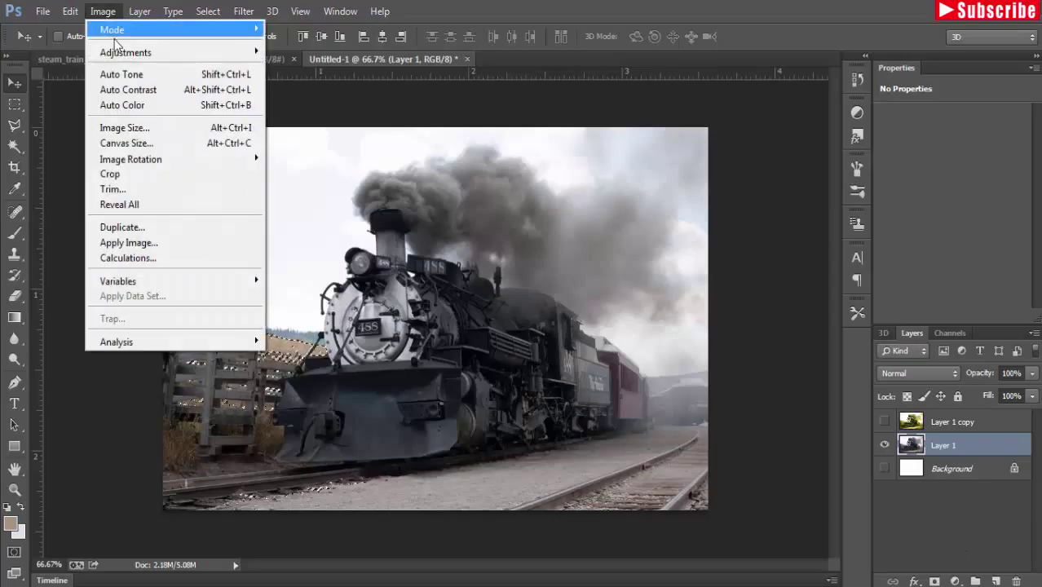
left_click(326, 137)
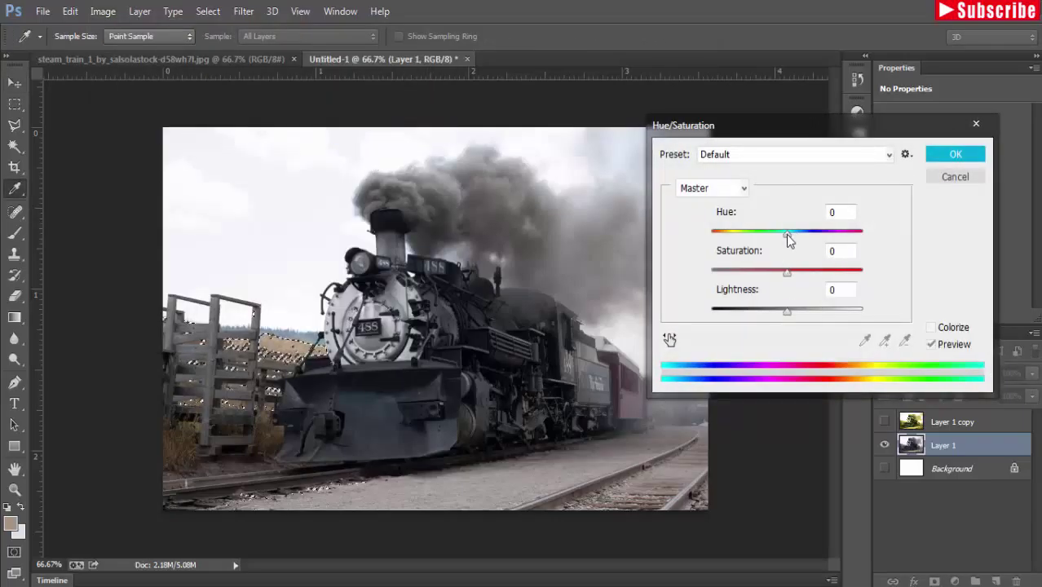
mouse_move(787, 234)
left_mouse_down()
mouse_move(732, 237)
mouse_move(836, 235)
mouse_move(790, 238)
left_mouse_up()
left_click(930, 327)
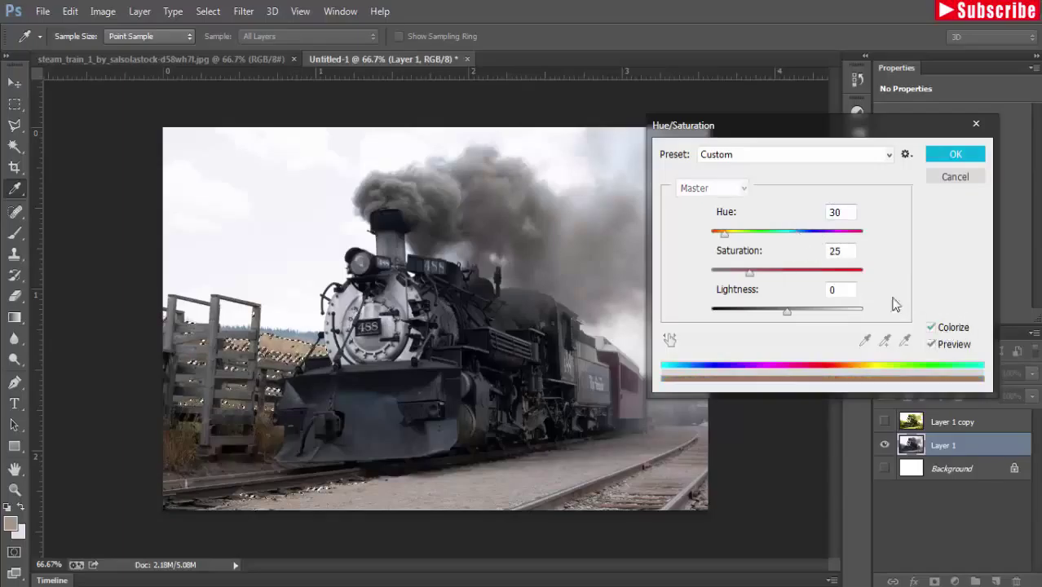
mouse_move(727, 234)
left_mouse_down()
mouse_move(765, 244)
mouse_move(755, 246)
mouse_move(797, 282)
mouse_move(821, 284)
left_mouse_up()
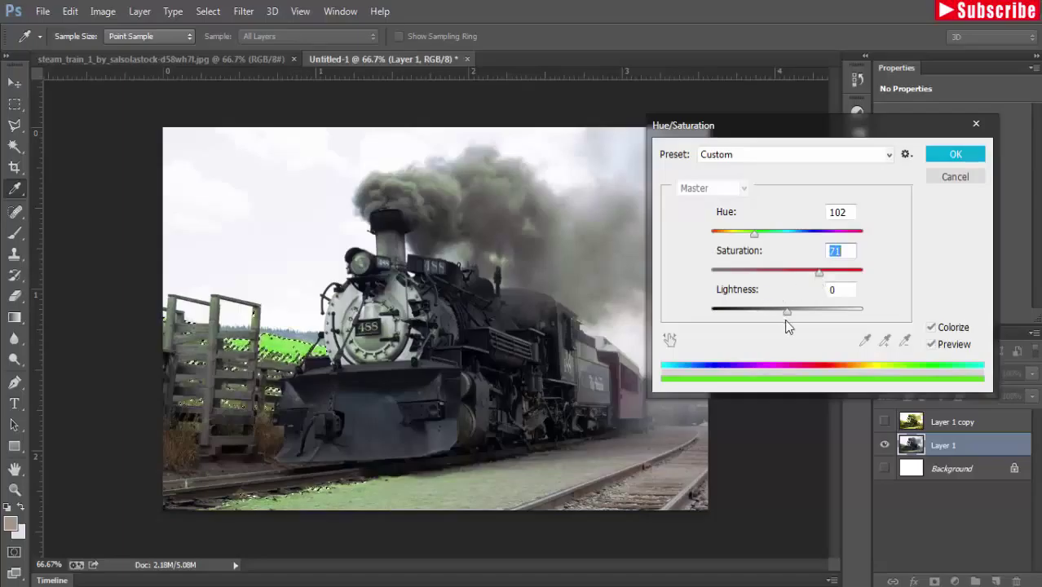
left_click_drag(787, 314, 773, 316)
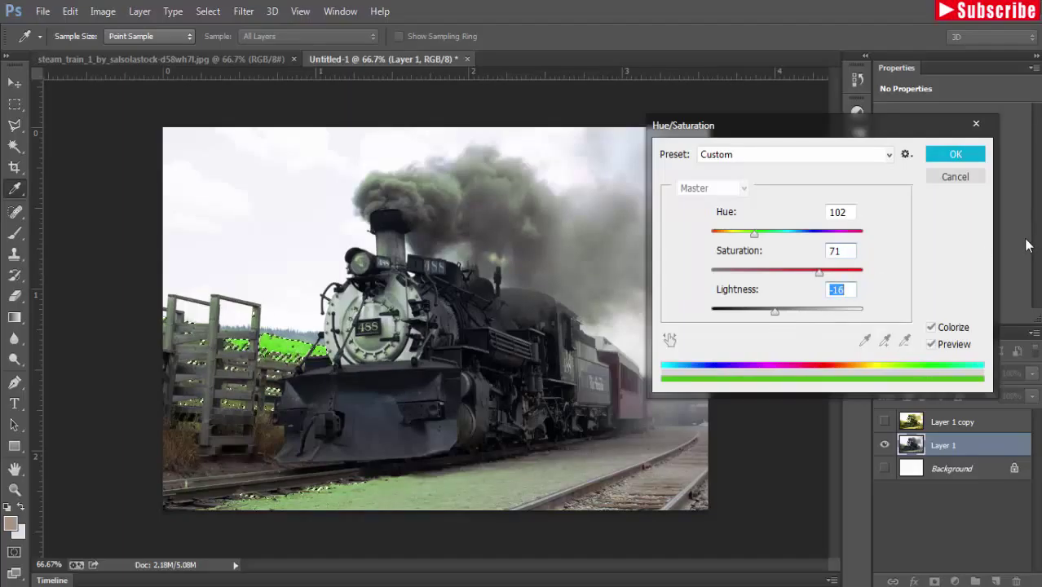
left_click(954, 155)
left_click(885, 422)
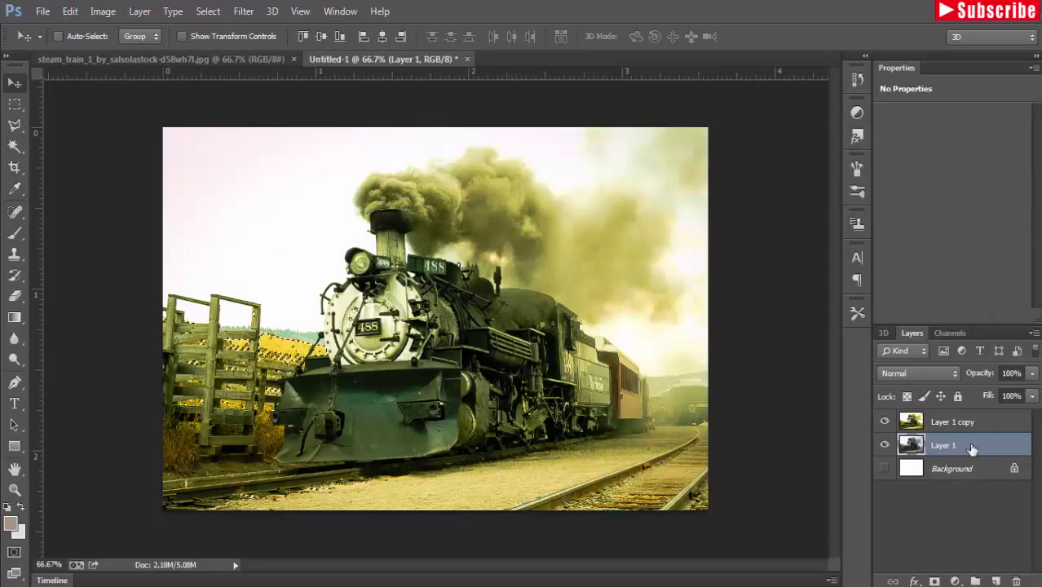
Step: Move Layer 1 above Layer 1 copy, deselect, and set Layer 1 to Soft Light blending
left_click_drag(970, 449, 971, 420)
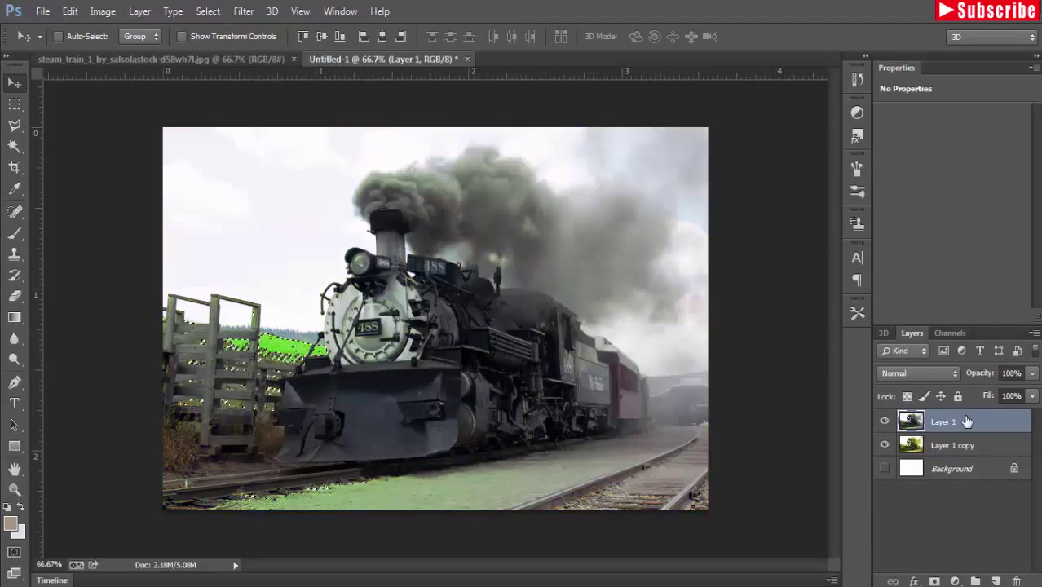
left_click(208, 11)
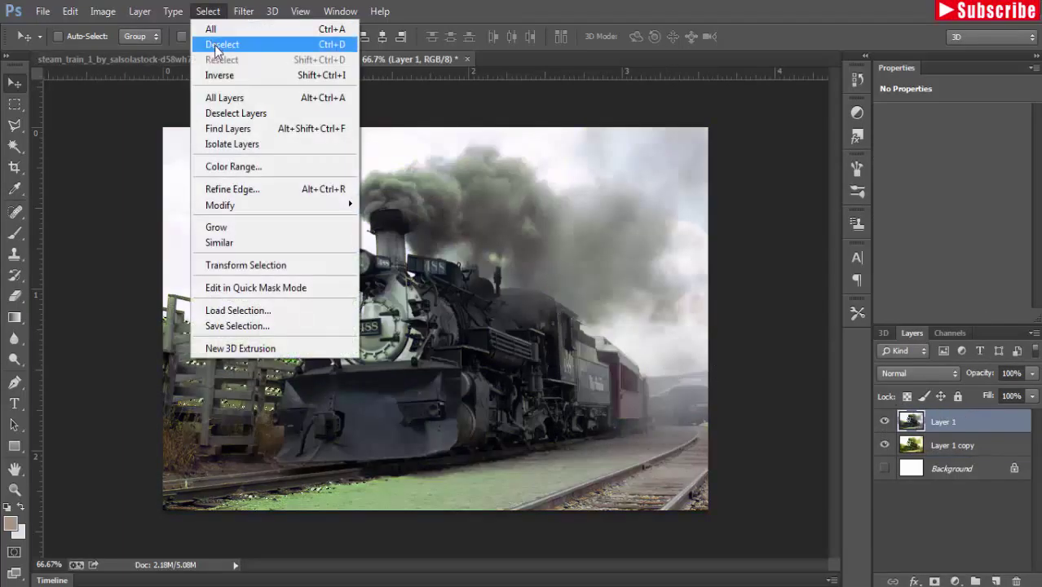
left_click(209, 39)
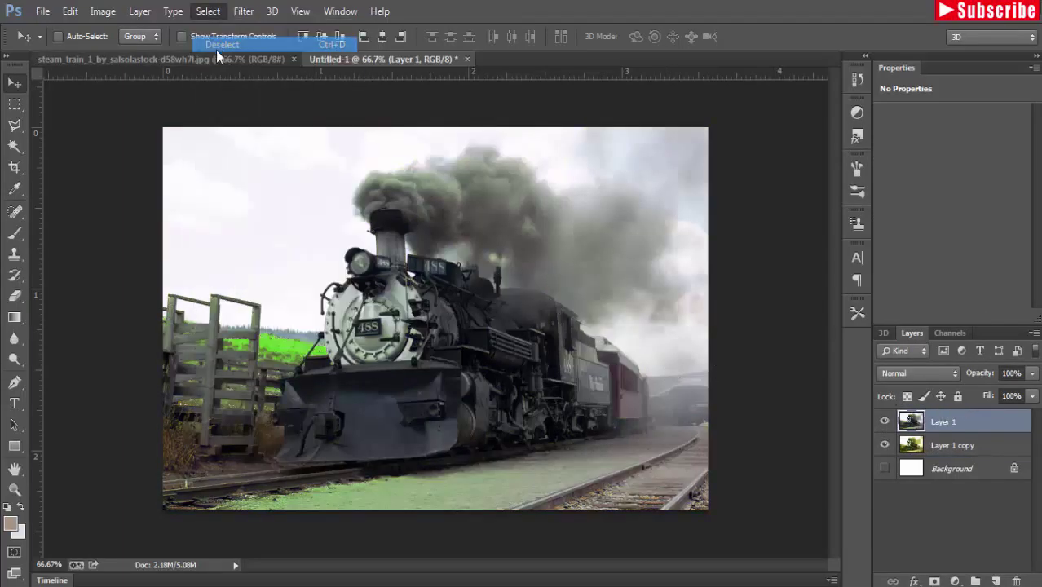
left_click(953, 374)
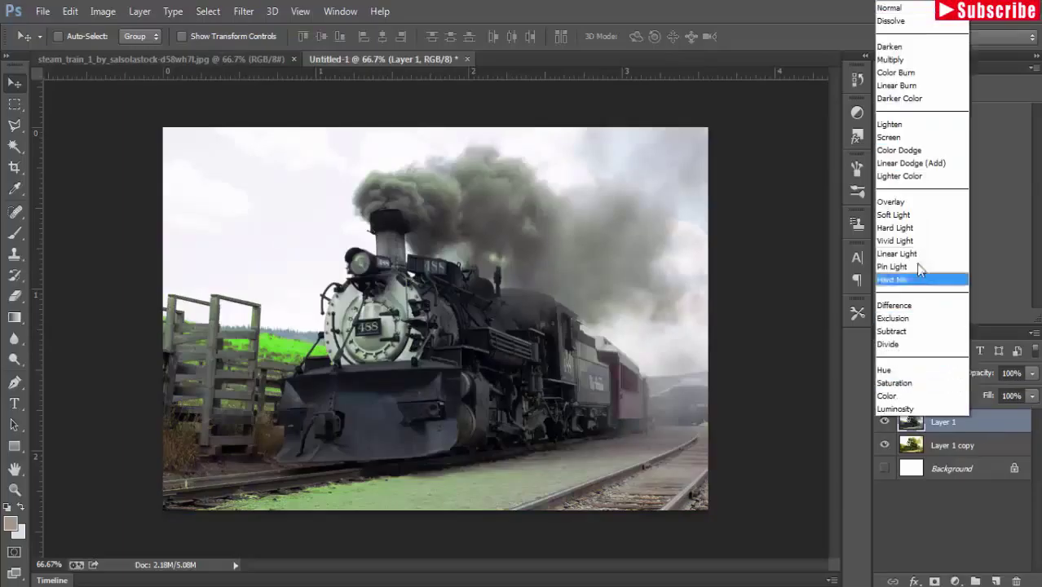
left_click(916, 215)
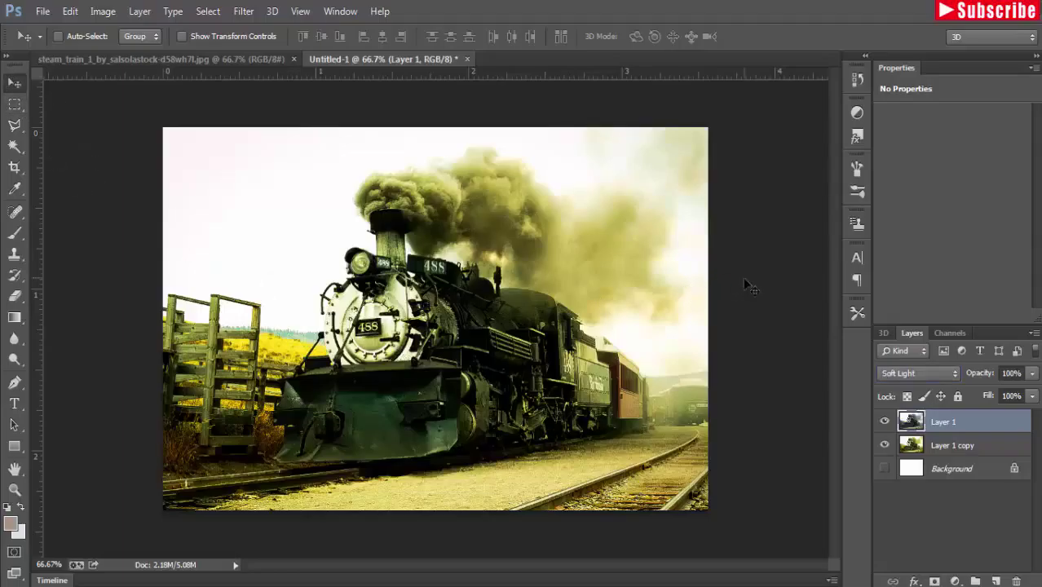
Step: On Layer 1 copy, build a Color Range selection by sampling the yellow field and fence colours
left_click(946, 445)
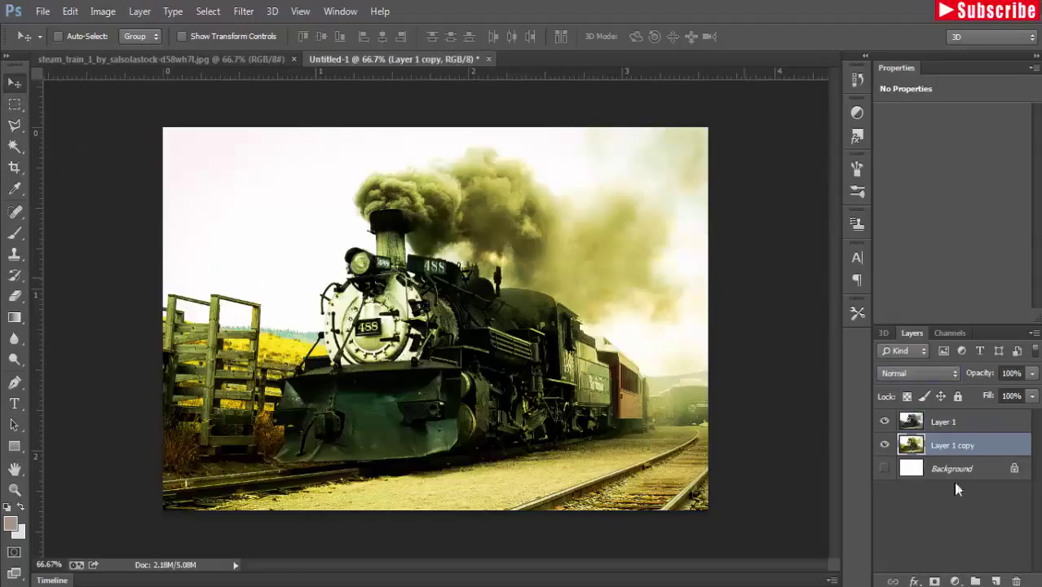
left_click(205, 12)
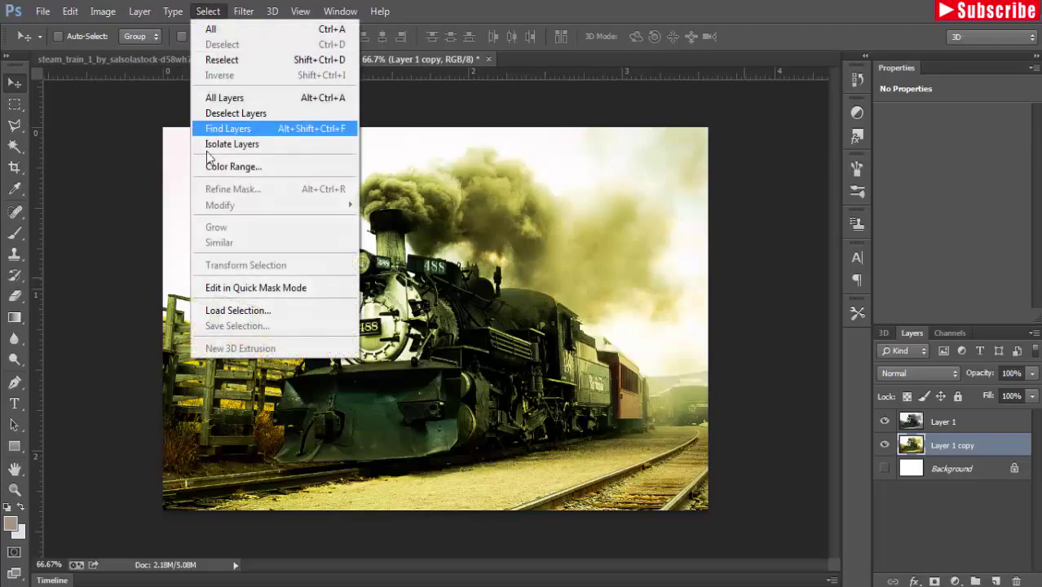
left_click(229, 166)
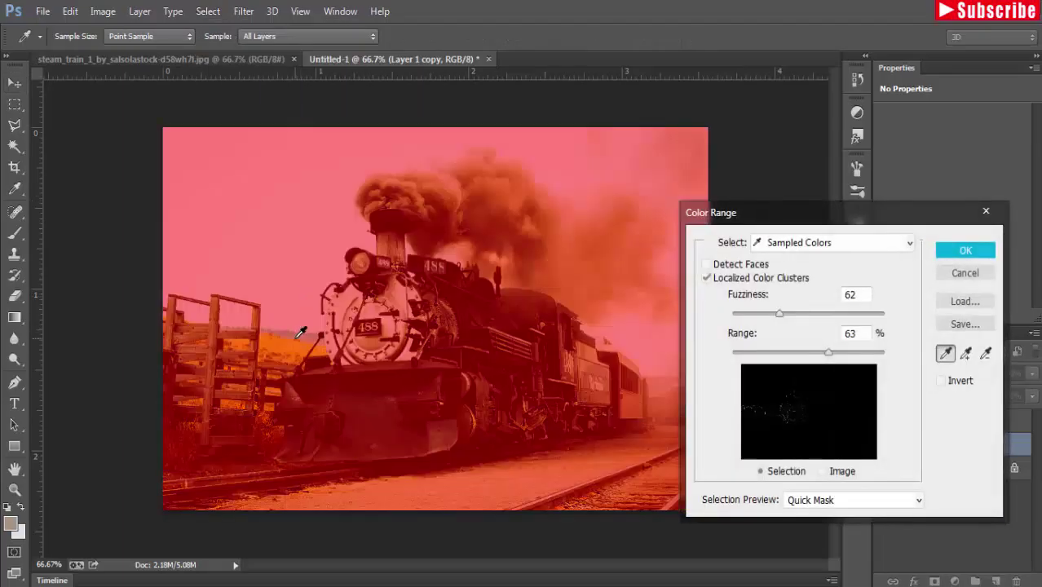
left_click(287, 341)
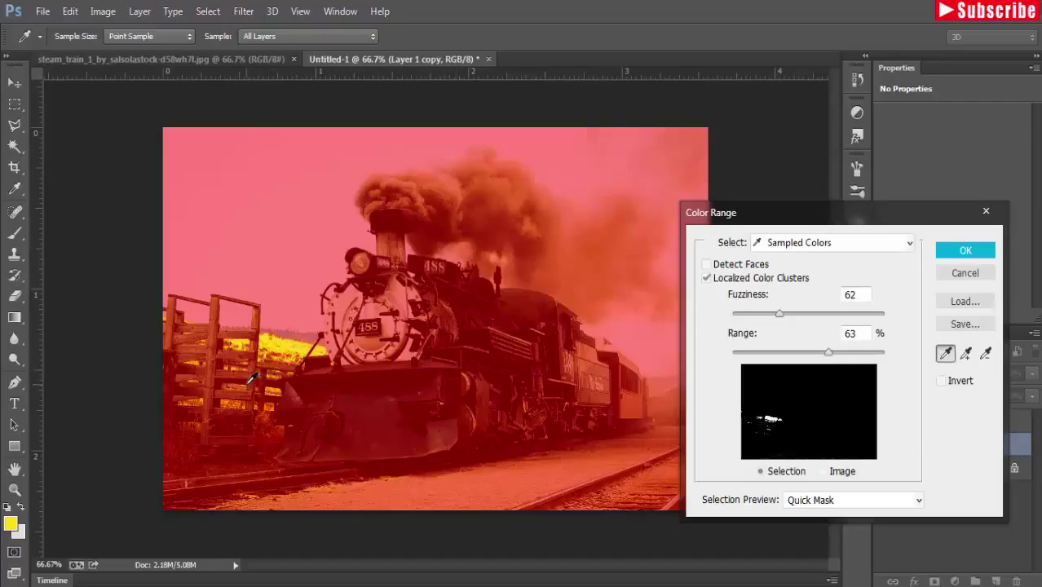
left_click(247, 387)
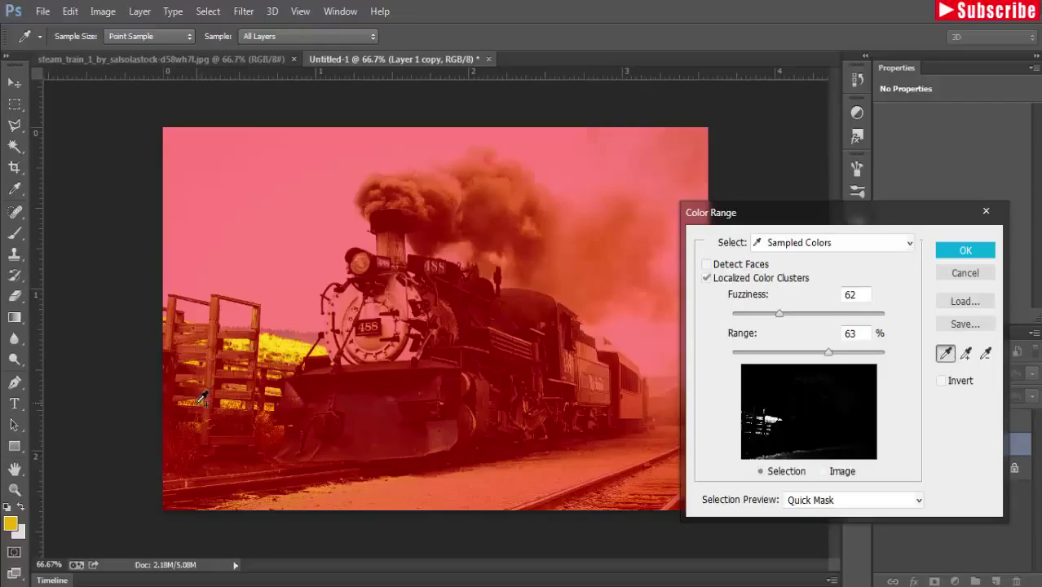
left_click(200, 394)
left_click(199, 353)
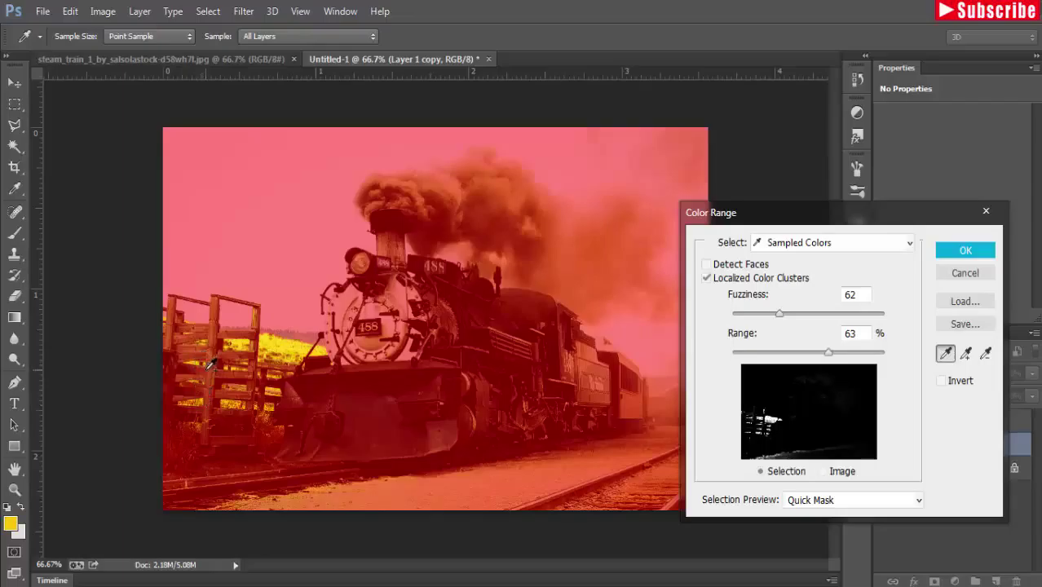
left_click(277, 407)
left_click(952, 252)
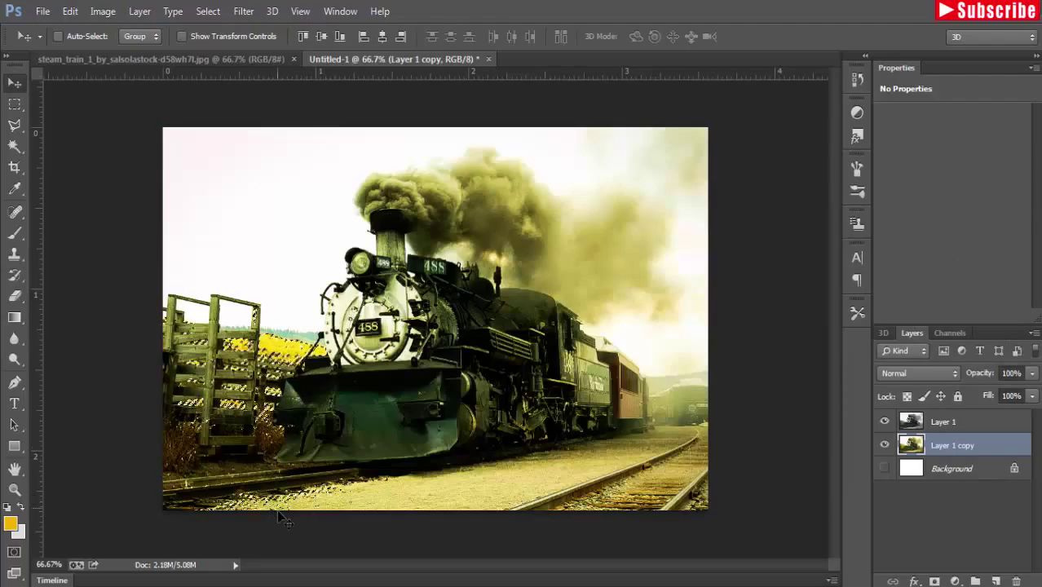
Step: Colorize the selection with Hue 46, Saturation 55, Lightness -52, then deselect
key("alt")
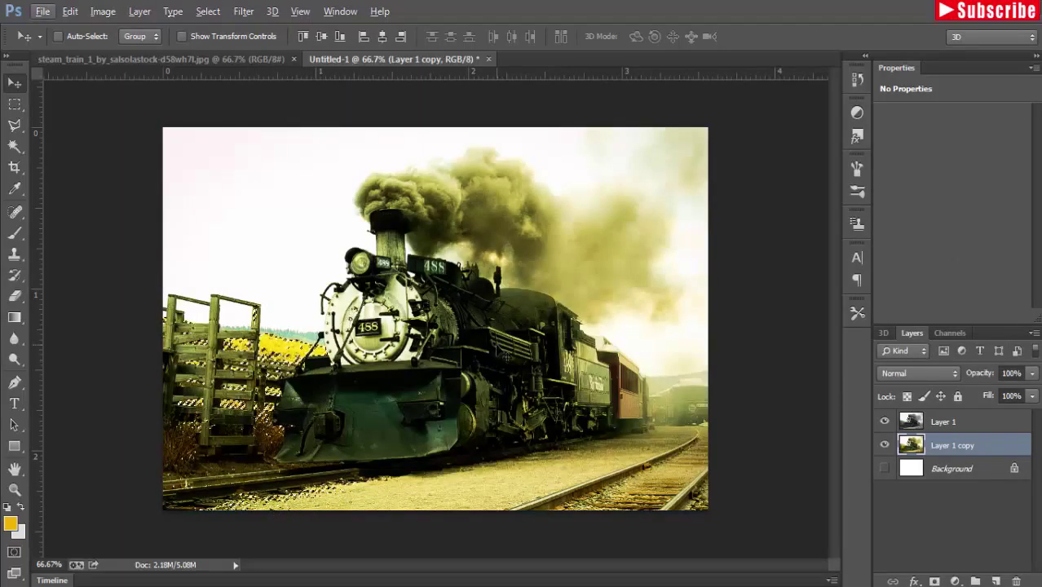
left_click(106, 12)
mouse_move(126, 52)
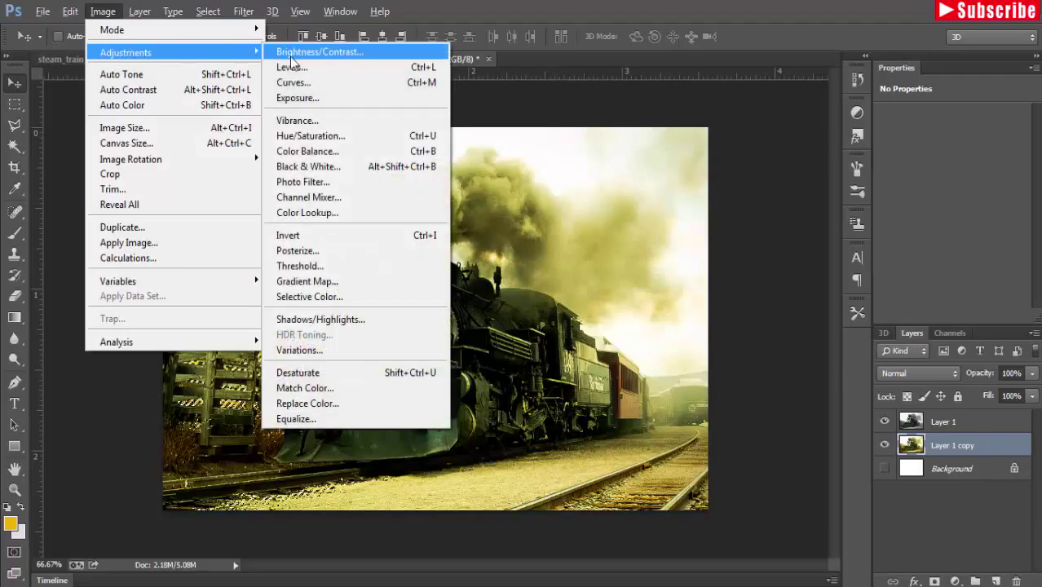
left_click(295, 137)
left_click(931, 329)
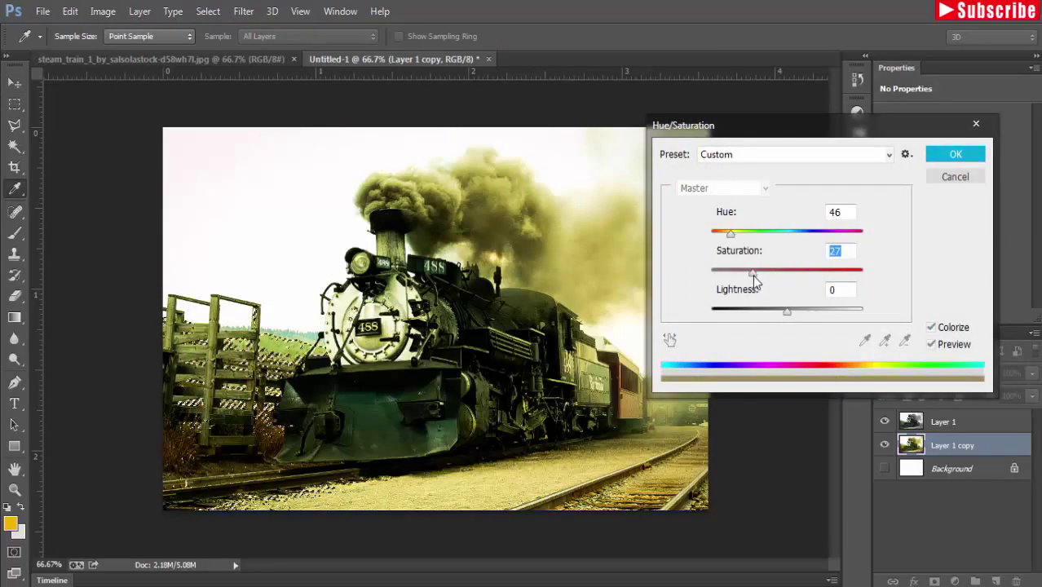
mouse_move(751, 274)
left_mouse_down()
mouse_move(794, 275)
mouse_move(752, 318)
left_mouse_up()
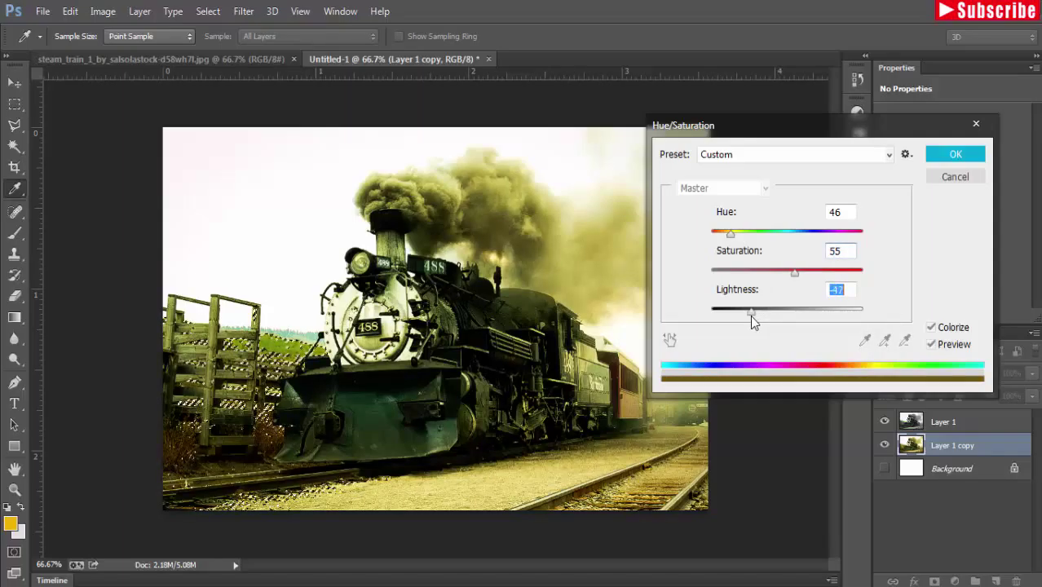
left_click_drag(753, 318, 747, 316)
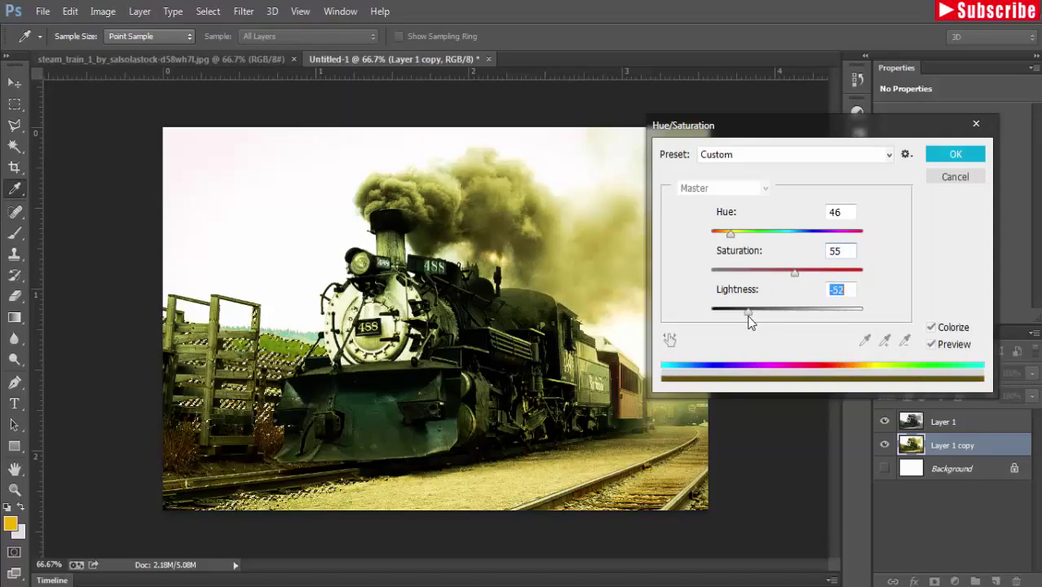
left_click(955, 155)
key("v")
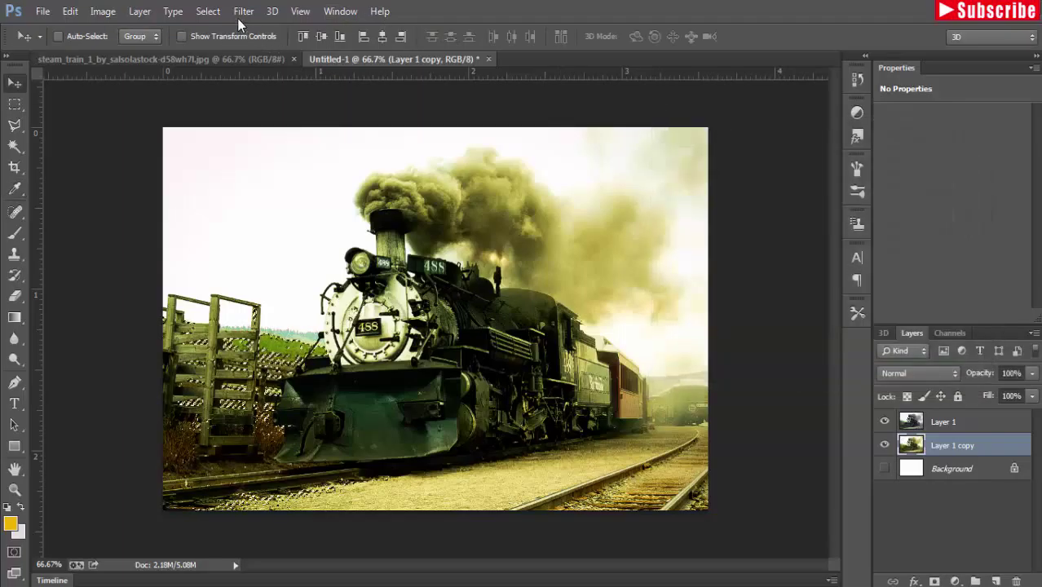
left_click(218, 12)
left_click(217, 44)
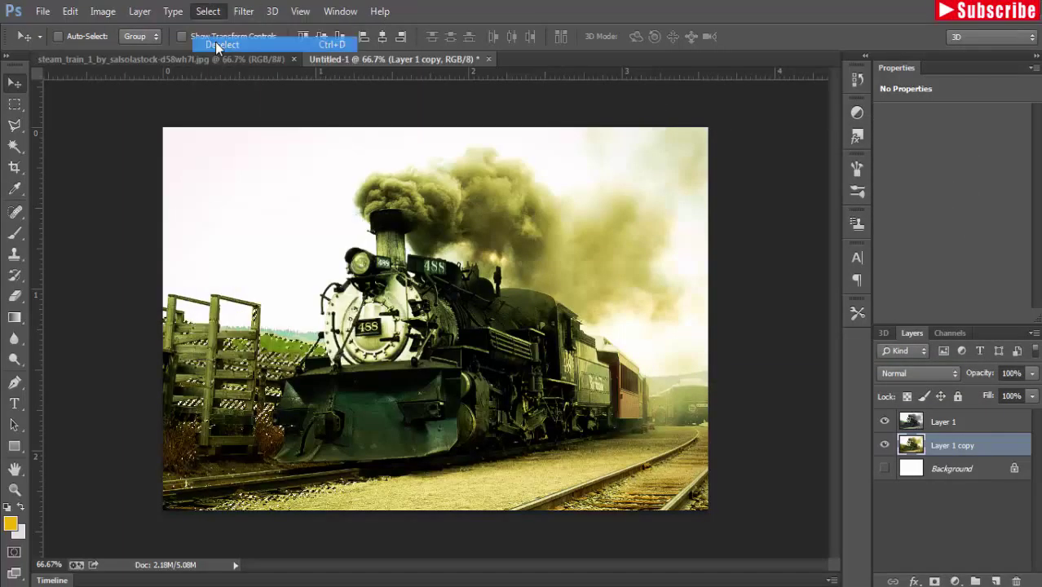